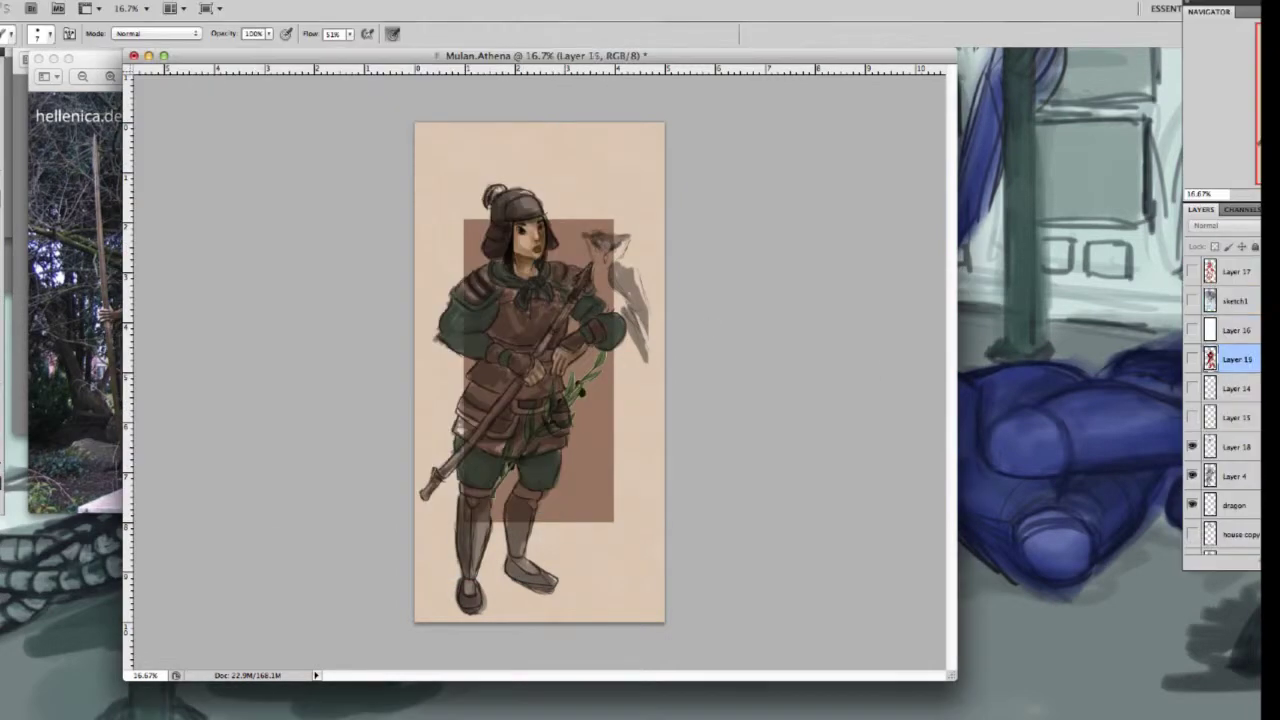
Smooth the skin tones on the warrior's near cheek and jaw with the brush at 35% opacity
{"action": "key", "text": "z"}
{"action": "left_click", "coordinate": [626, 167]}
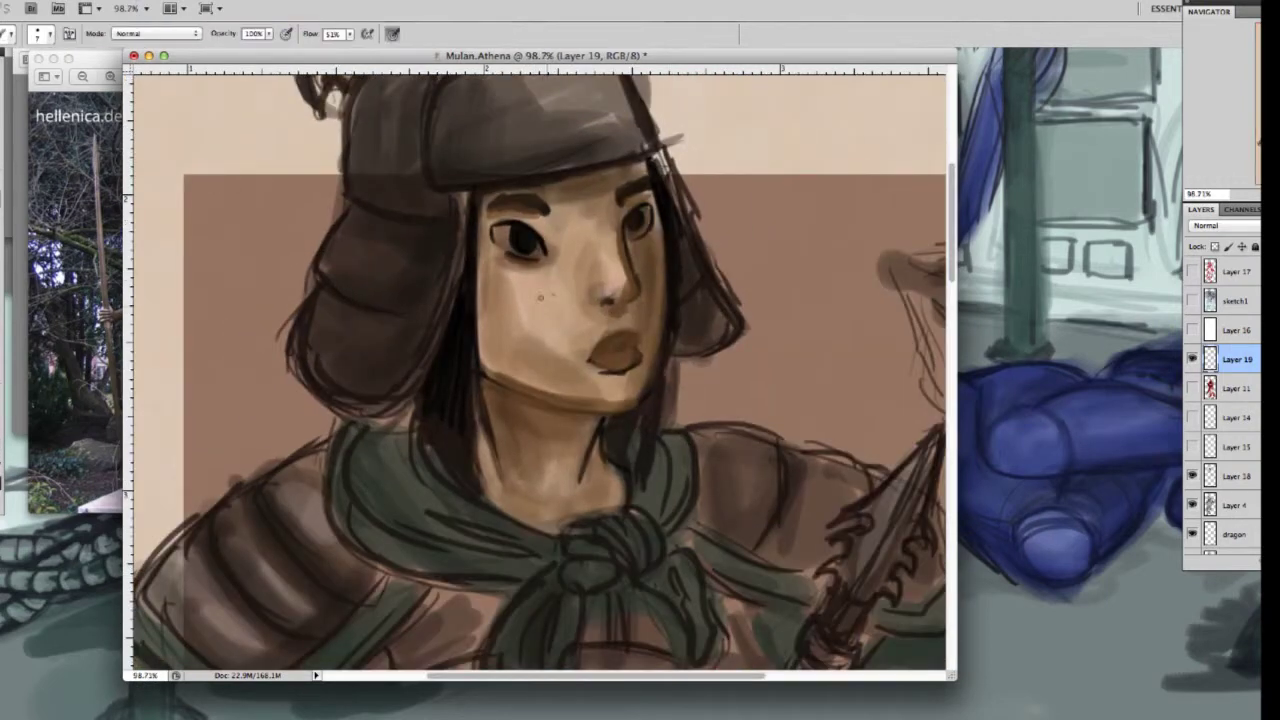
{"action": "left_click_drag", "start_coordinate": [268, 33], "coordinate": [245, 54]}
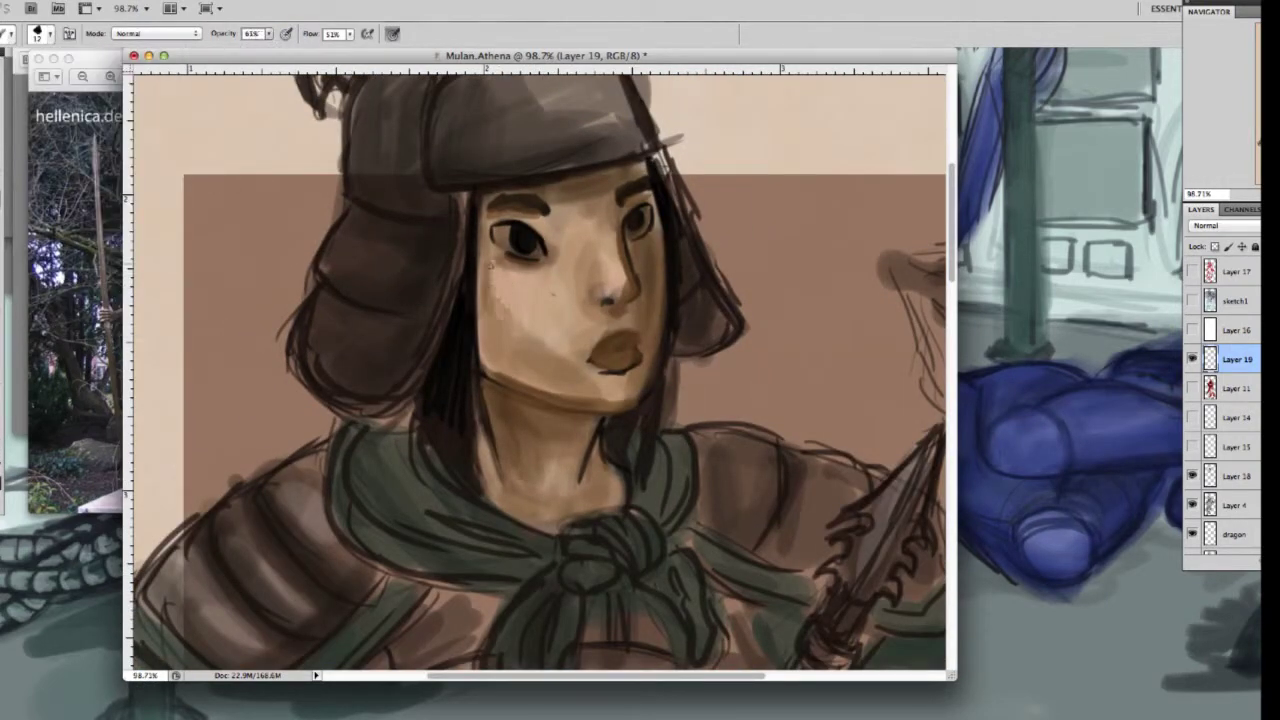
{"action": "left_click", "coordinate": [44, 33]}
{"action": "left_click", "coordinate": [60, 110]}
{"action": "key", "text": "3"}
{"action": "key", "text": "5"}
{"action": "mouse_move", "coordinate": [500, 280]}
{"action": "left_mouse_down"}
{"action": "mouse_move", "coordinate": [515, 330]}
{"action": "mouse_move", "coordinate": [550, 350]}
{"action": "left_mouse_up"}
{"action": "mouse_move", "coordinate": [500, 310]}
{"action": "left_mouse_down"}
{"action": "mouse_move", "coordinate": [540, 390]}
{"action": "mouse_move", "coordinate": [520, 370]}
{"action": "mouse_move", "coordinate": [595, 370]}
{"action": "mouse_move", "coordinate": [616, 397]}
{"action": "left_mouse_up"}
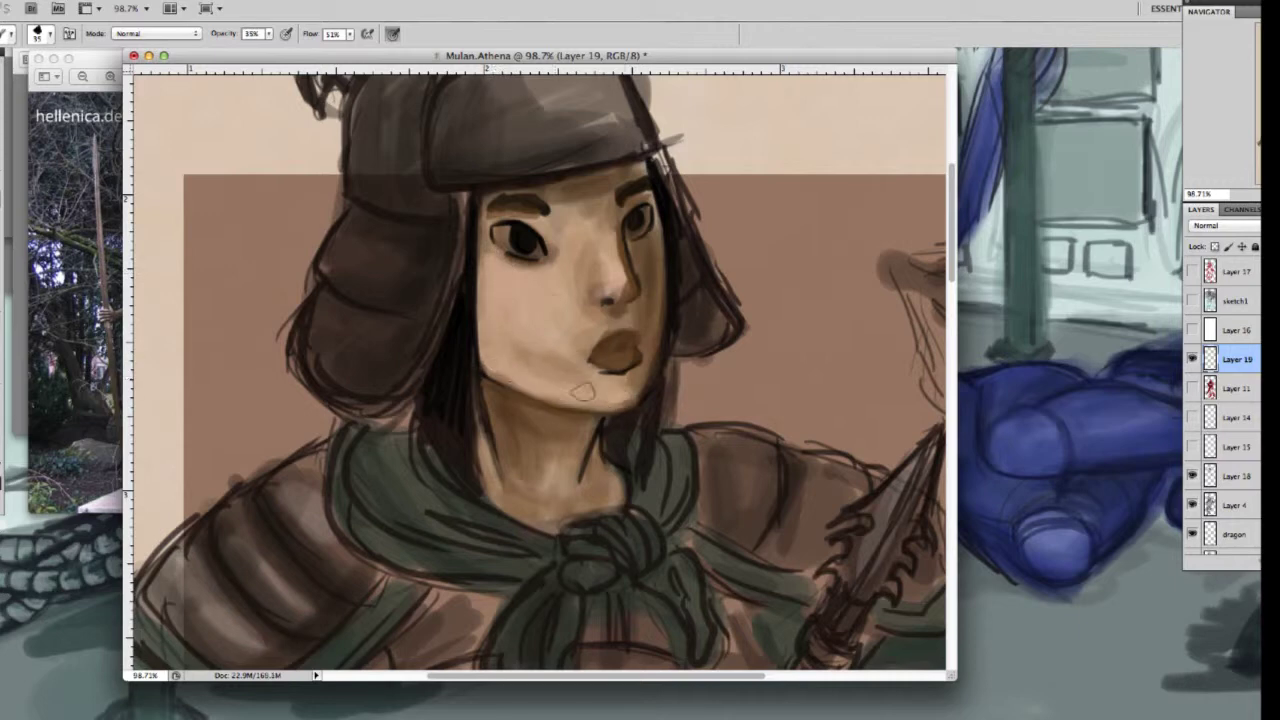
Blend the skin shading around the nose and down the far side of the face
{"action": "mouse_move", "coordinate": [570, 295]}
{"action": "left_mouse_down"}
{"action": "mouse_move", "coordinate": [618, 230]}
{"action": "mouse_move", "coordinate": [630, 300]}
{"action": "left_mouse_up"}
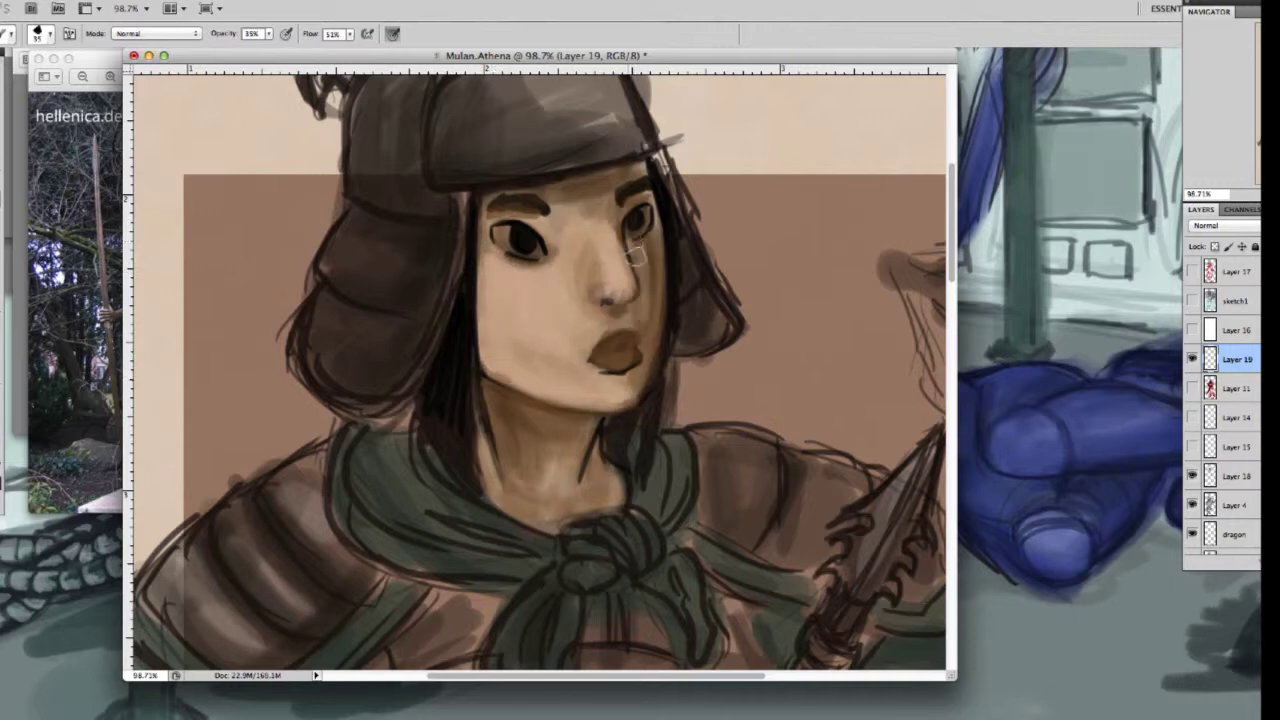
{"action": "left_click_drag", "start_coordinate": [640, 230], "coordinate": [655, 320]}
{"action": "left_click_drag", "start_coordinate": [650, 270], "coordinate": [645, 390]}
Blend the shadow under the jaw and the skin tones of the neck down to the scarf
{"action": "left_click_drag", "start_coordinate": [520, 410], "coordinate": [525, 480]}
{"action": "left_click_drag", "start_coordinate": [490, 380], "coordinate": [540, 450]}
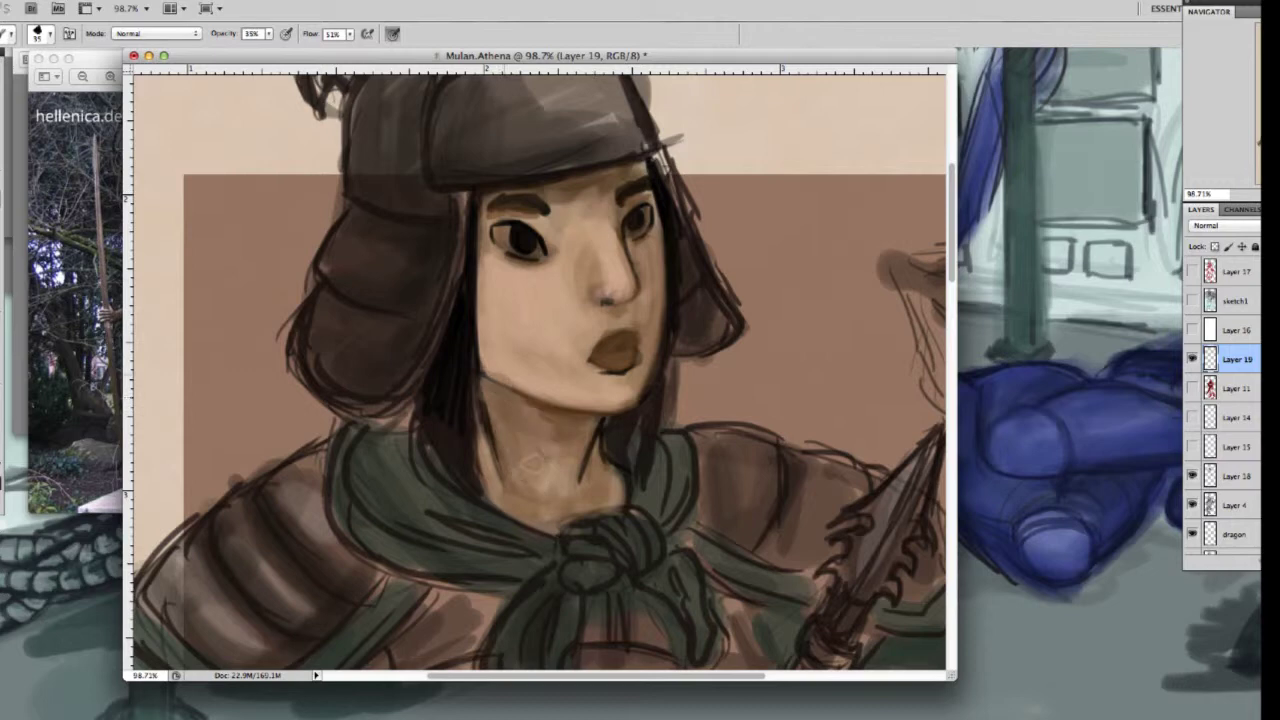
{"action": "left_click_drag", "start_coordinate": [520, 400], "coordinate": [590, 490]}
{"action": "left_click_drag", "start_coordinate": [500, 460], "coordinate": [570, 515]}
Paint the helmet's front panel in an even dark grey-brown, covering the streaky highlights
{"action": "scroll", "coordinate": [949, 258], "scroll_direction": "up", "scroll_amount": 3}
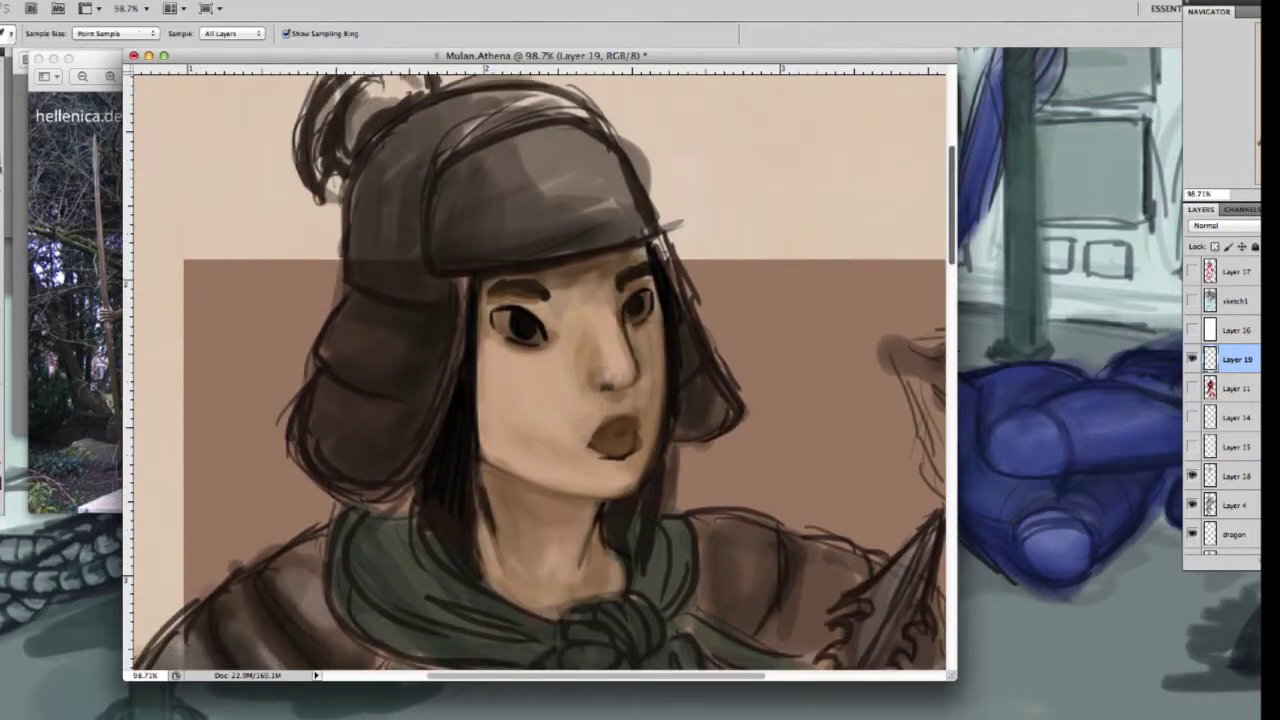
{"action": "mouse_move", "coordinate": [545, 124]}
{"action": "left_mouse_down"}
{"action": "mouse_move", "coordinate": [563, 206]}
{"action": "mouse_move", "coordinate": [422, 253]}
{"action": "left_mouse_up"}
{"action": "scroll", "coordinate": [410, 300], "scroll_direction": "up", "scroll_amount": 1}
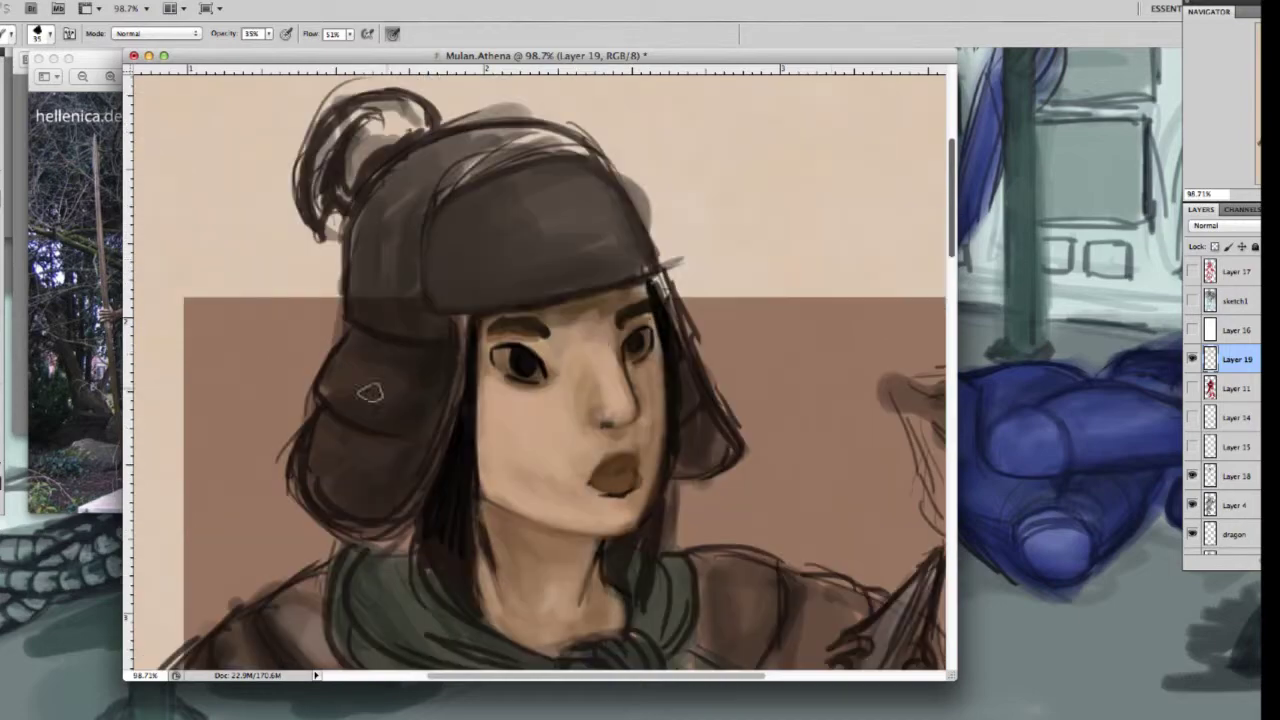
Smooth the green scarf's folds and knot, painting over the sketch lines at 33% opacity
{"action": "key", "text": "h"}
{"action": "mouse_move", "coordinate": [690, 436]}
{"action": "left_mouse_down"}
{"action": "mouse_move", "coordinate": [600, 420]}
{"action": "mouse_move", "coordinate": [586, 400]}
{"action": "left_mouse_up"}
{"action": "mouse_move", "coordinate": [412, 376]}
{"action": "left_mouse_down"}
{"action": "mouse_move", "coordinate": [277, 349]}
{"action": "mouse_move", "coordinate": [252, 288]}
{"action": "left_mouse_up"}
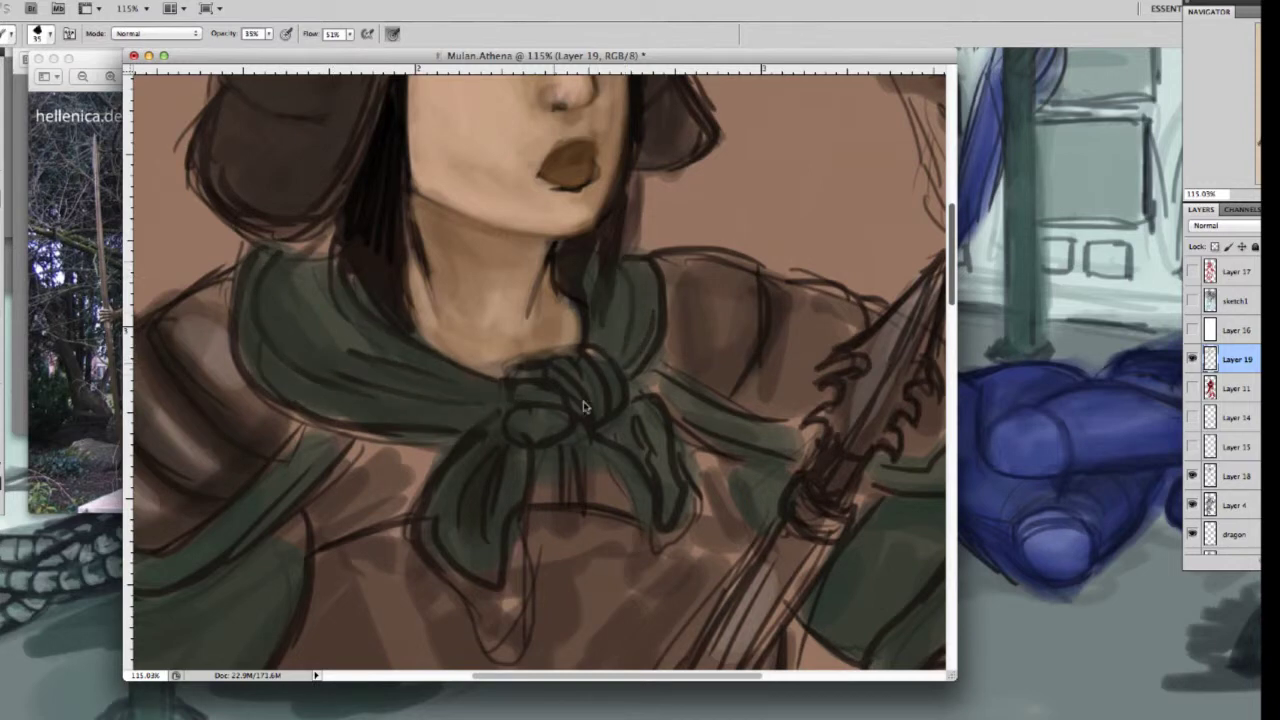
{"action": "scroll", "coordinate": [218, 544], "scroll_direction": "down", "scroll_amount": 5}
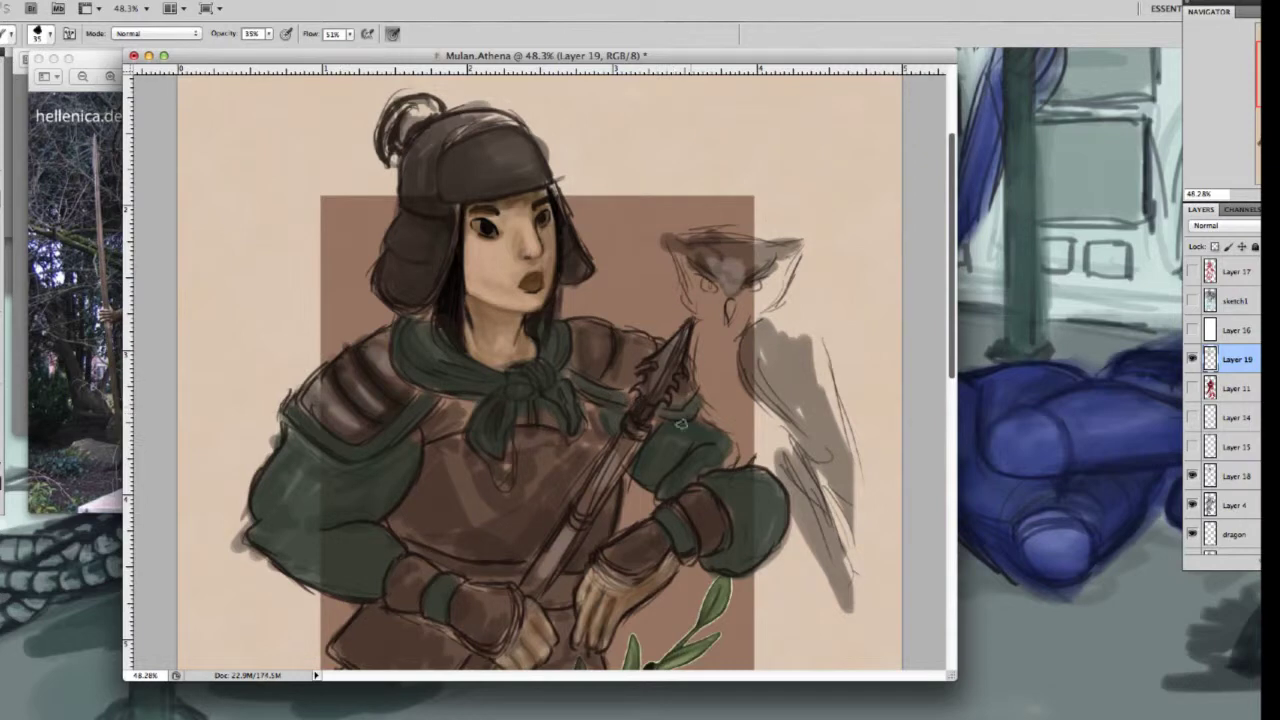
{"action": "scroll", "coordinate": [453, 437], "scroll_direction": "up", "scroll_amount": 5}
{"action": "left_click", "coordinate": [140, 1]}
{"action": "left_click", "coordinate": [137, 35]}
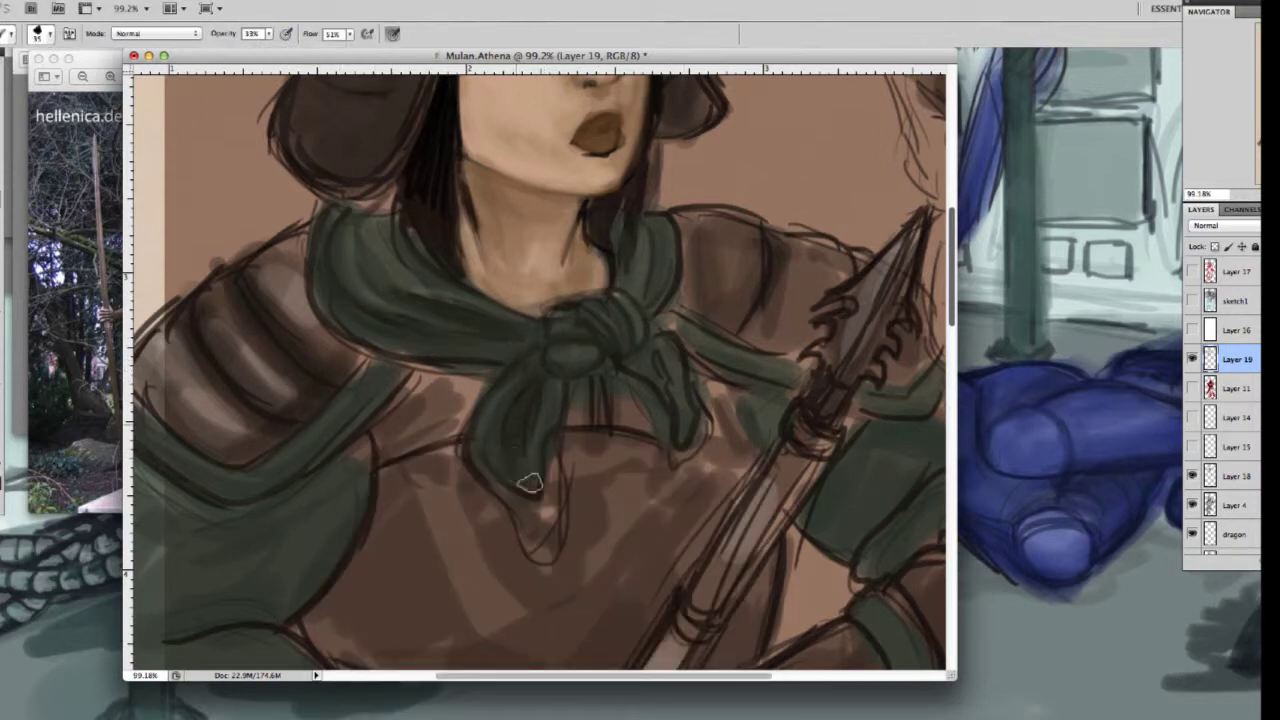
{"action": "left_click_drag", "start_coordinate": [392, 278], "coordinate": [377, 231]}
Blend the green sleeves and shoulder trim, and deepen the folds in the scarf's hanging ends
{"action": "key", "text": "h"}
{"action": "mouse_move", "coordinate": [545, 370]}
{"action": "left_mouse_down"}
{"action": "mouse_move", "coordinate": [560, 420]}
{"action": "mouse_move", "coordinate": [451, 234]}
{"action": "left_mouse_up"}
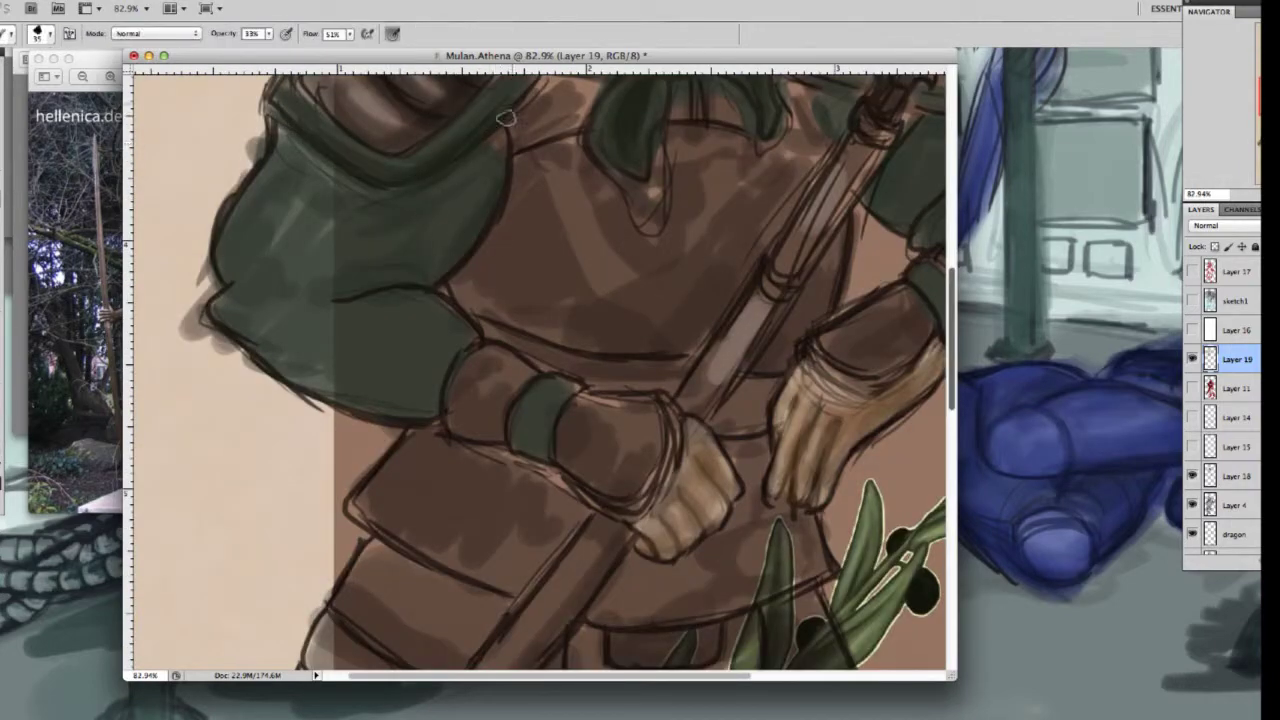
{"action": "left_click_drag", "start_coordinate": [217, 305], "coordinate": [416, 410]}
{"action": "left_click_drag", "start_coordinate": [529, 410], "coordinate": [430, 400]}
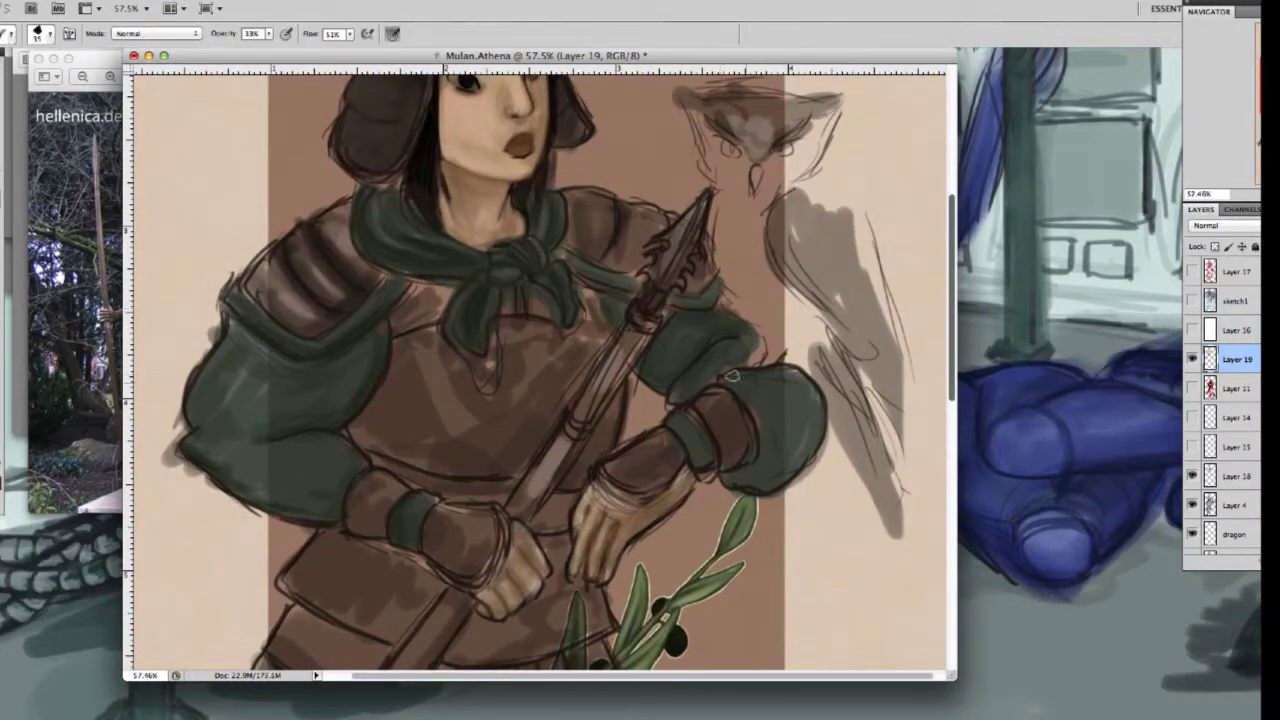
{"action": "left_click_drag", "start_coordinate": [928, 212], "coordinate": [453, 383]}
{"action": "left_click_drag", "start_coordinate": [506, 280], "coordinate": [570, 280]}
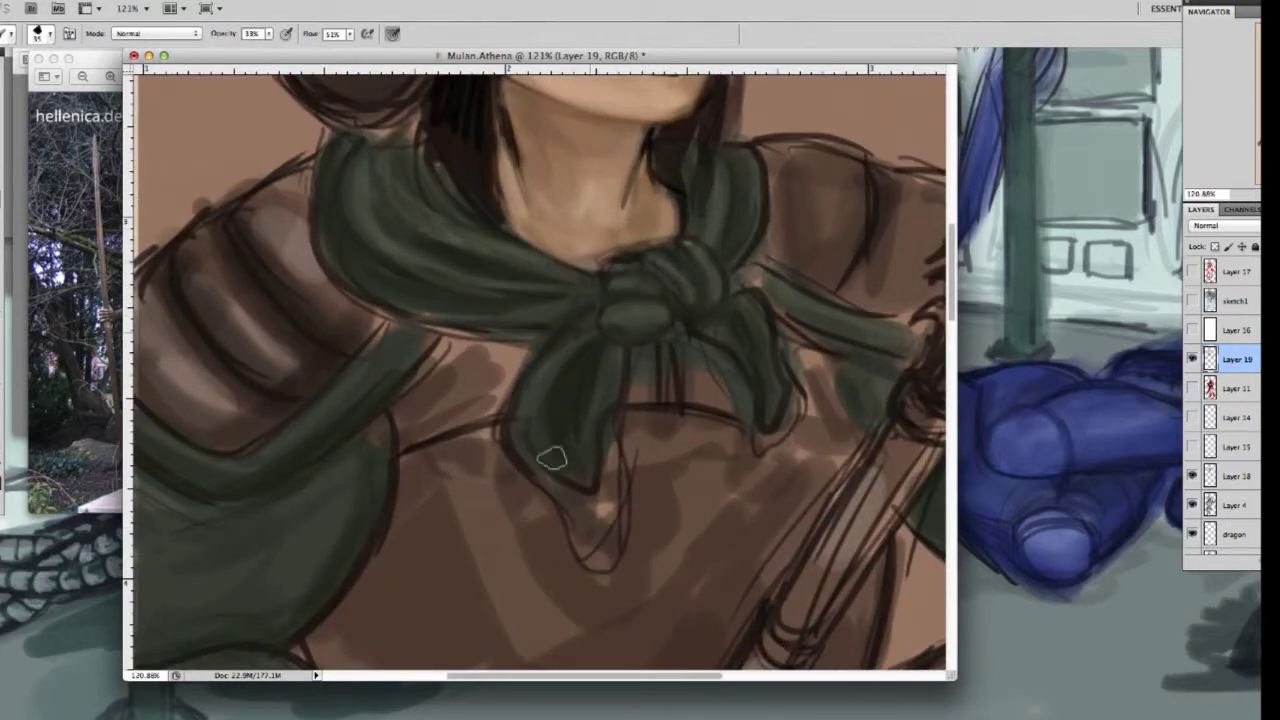
Arrange the reference images beside the painting, with the Mulan picture 965830_555.jpg.png in front
{"action": "left_click_drag", "start_coordinate": [650, 678], "coordinate": [558, 678]}
{"action": "left_click", "coordinate": [75, 300]}
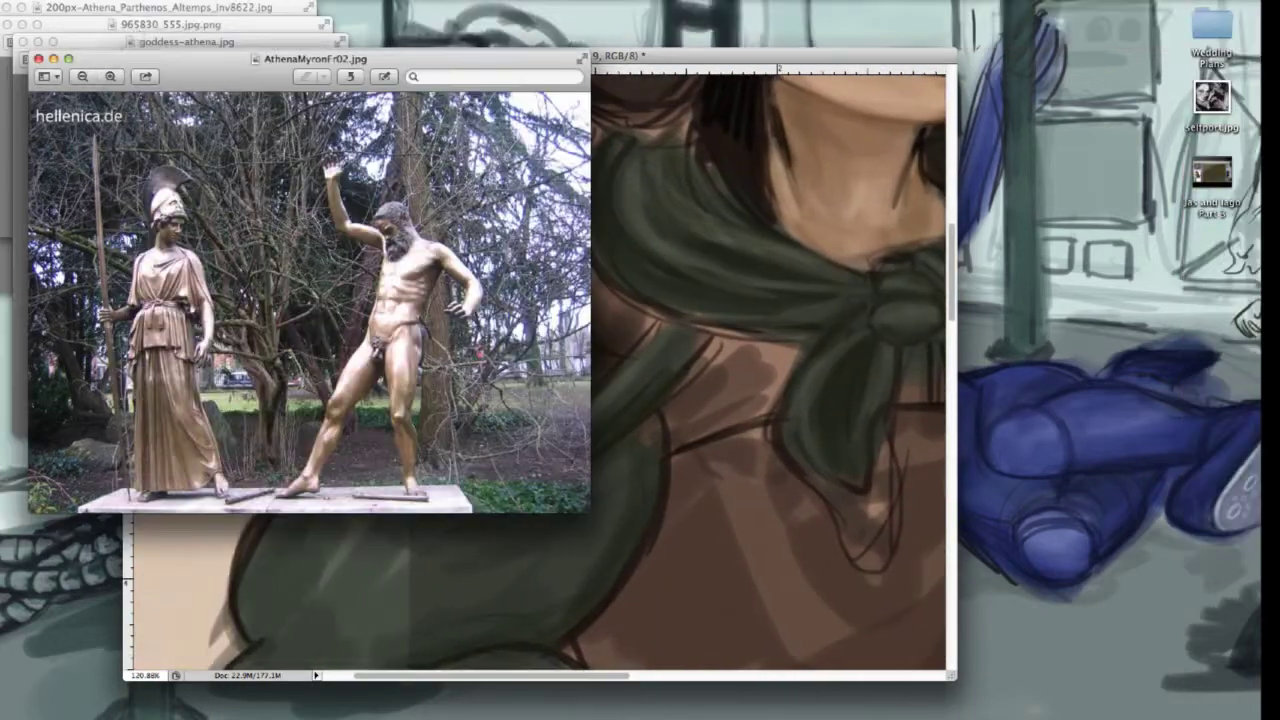
{"action": "left_click_drag", "start_coordinate": [600, 325], "coordinate": [355, 323]}
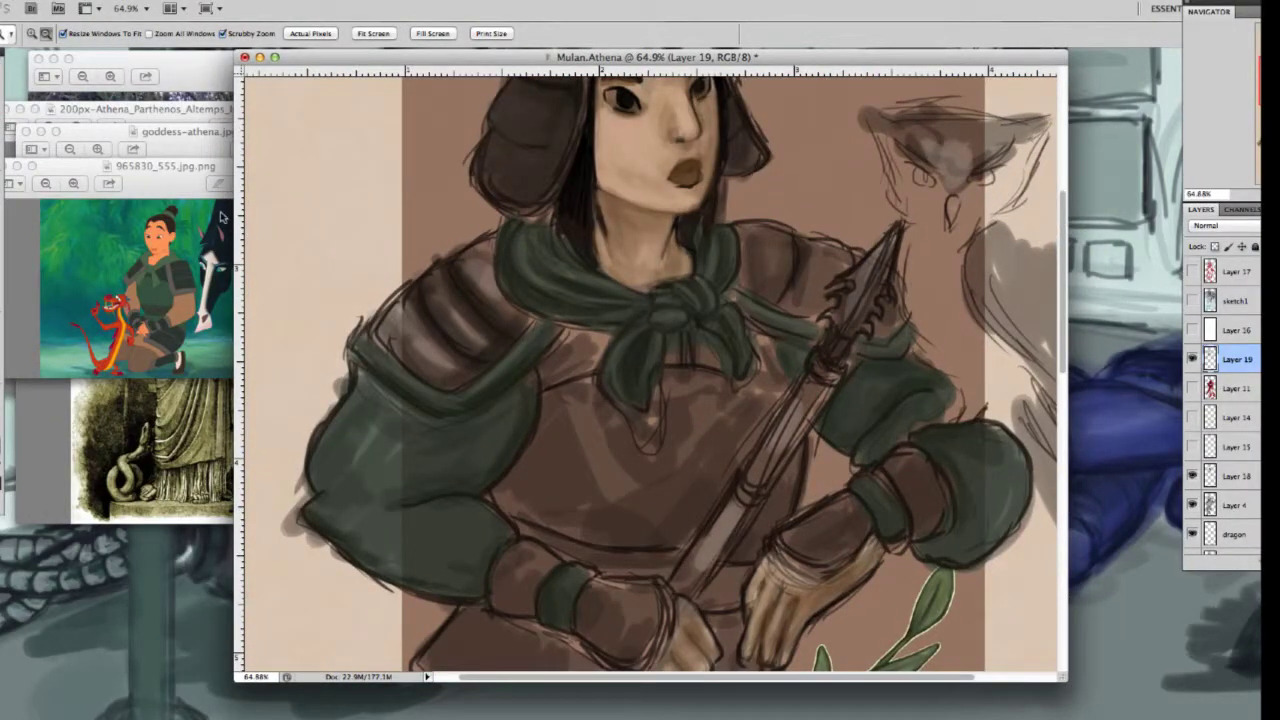
Refine the eyes, eyebrow, nose and lips with a small brush, softening the hard outlines on the face
{"action": "scroll", "coordinate": [1052, 245], "scroll_direction": "up", "scroll_amount": 2}
{"action": "mouse_move", "coordinate": [725, 408]}
{"action": "left_mouse_down"}
{"action": "mouse_move", "coordinate": [694, 177]}
{"action": "mouse_move", "coordinate": [640, 230]}
{"action": "left_mouse_up"}
{"action": "key", "text": "b"}
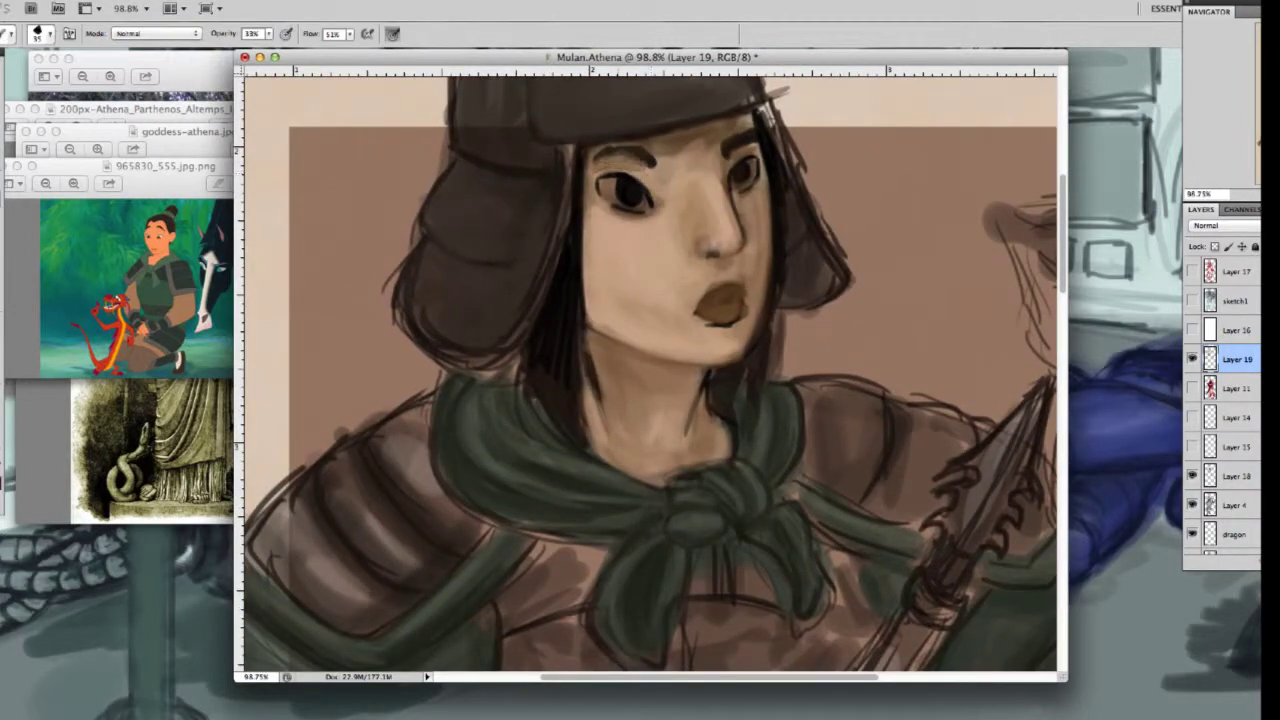
{"action": "mouse_move", "coordinate": [722, 178]}
{"action": "left_mouse_down"}
{"action": "mouse_move", "coordinate": [684, 315]}
{"action": "mouse_move", "coordinate": [720, 300]}
{"action": "mouse_move", "coordinate": [622, 330]}
{"action": "mouse_move", "coordinate": [620, 345]}
{"action": "mouse_move", "coordinate": [705, 240]}
{"action": "mouse_move", "coordinate": [700, 215]}
{"action": "mouse_move", "coordinate": [750, 279]}
{"action": "mouse_move", "coordinate": [610, 380]}
{"action": "mouse_move", "coordinate": [660, 350]}
{"action": "left_mouse_up"}
{"action": "left_click", "coordinate": [625, 232], "text": "alt"}
{"action": "left_click", "coordinate": [38, 33]}
{"action": "left_click", "coordinate": [634, 153]}
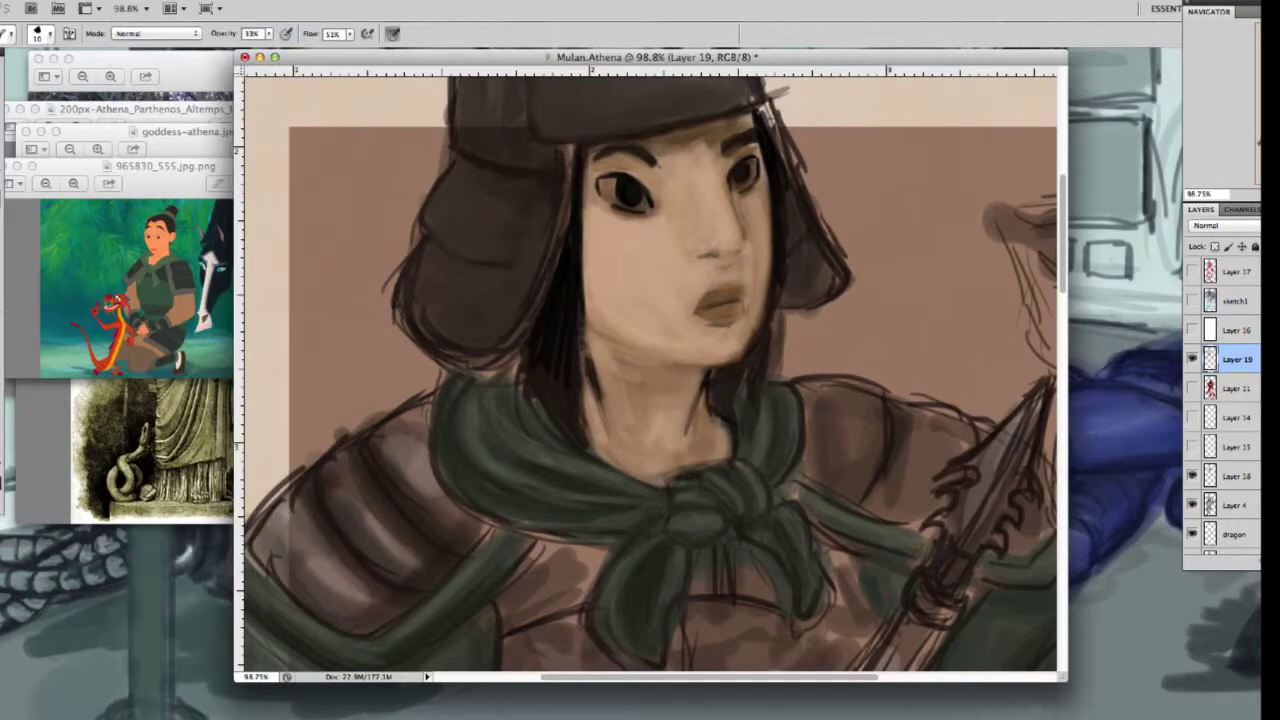
Darken both shoulder armour plates and the forearm guards to a deep brown-black with a larger brush
{"action": "scroll", "coordinate": [521, 148], "scroll_direction": "down", "scroll_amount": 2}
{"action": "left_click", "coordinate": [38, 33]}
{"action": "left_click", "coordinate": [380, 394]}
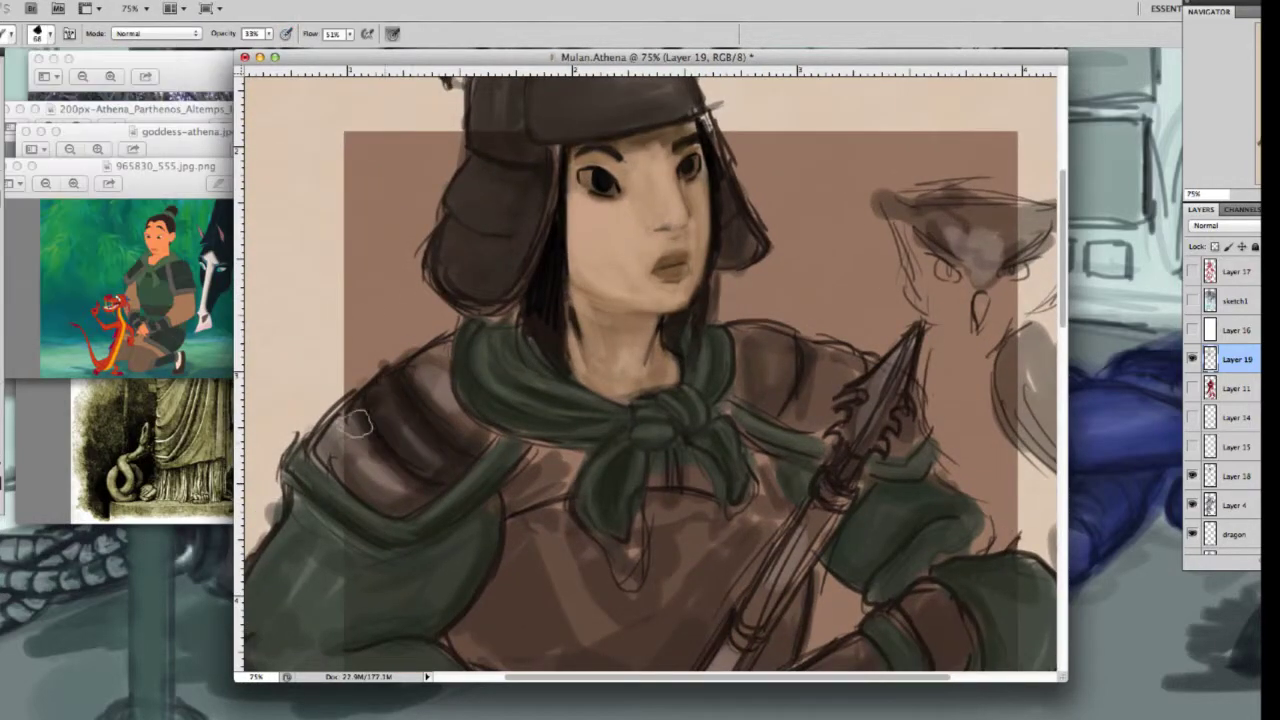
{"action": "left_click_drag", "start_coordinate": [386, 429], "coordinate": [360, 480]}
{"action": "left_click_drag", "start_coordinate": [450, 370], "coordinate": [380, 500]}
{"action": "left_click_drag", "start_coordinate": [360, 420], "coordinate": [370, 480]}
{"action": "mouse_move", "coordinate": [773, 408]}
{"action": "left_mouse_down"}
{"action": "mouse_move", "coordinate": [802, 360]}
{"action": "mouse_move", "coordinate": [840, 380]}
{"action": "left_mouse_up"}
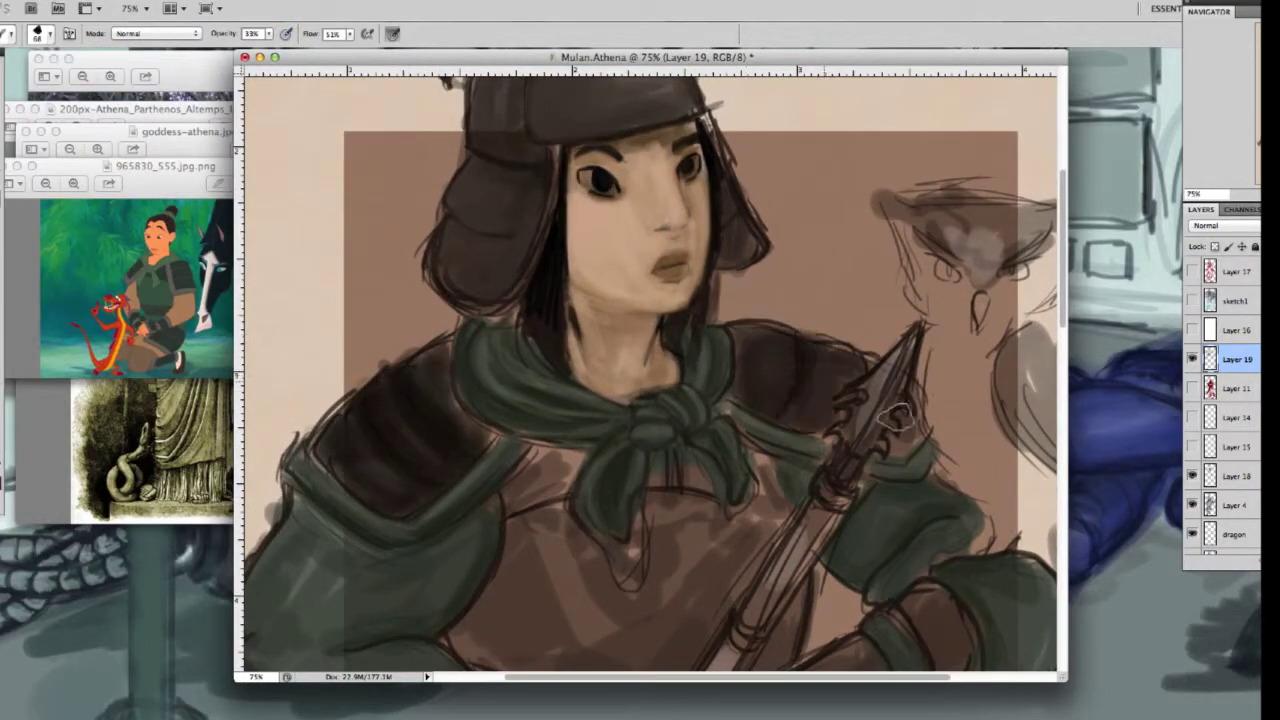
{"action": "scroll", "coordinate": [900, 420], "scroll_direction": "down", "scroll_amount": 5}
{"action": "left_click_drag", "start_coordinate": [800, 340], "coordinate": [952, 340]}
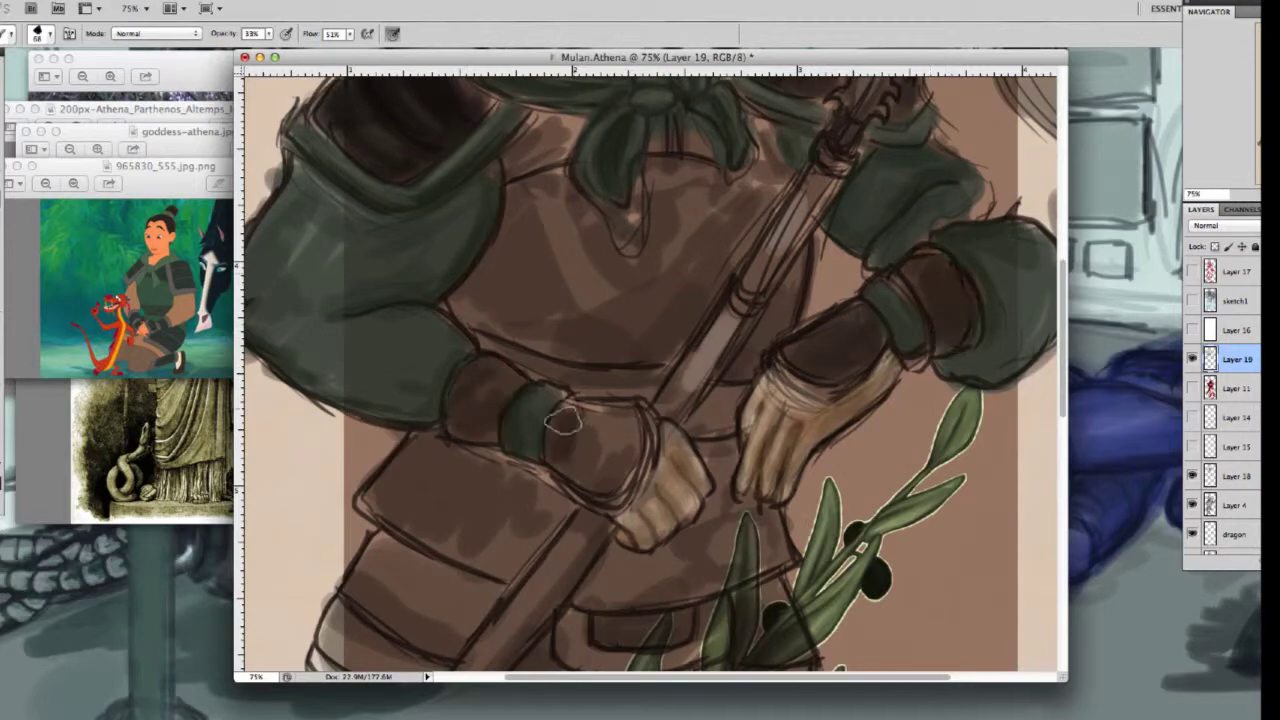
Darken the near shoe and the shin guards on both legs with the same deep brown-black
{"action": "scroll", "coordinate": [990, 450], "scroll_direction": "down", "scroll_amount": 10}
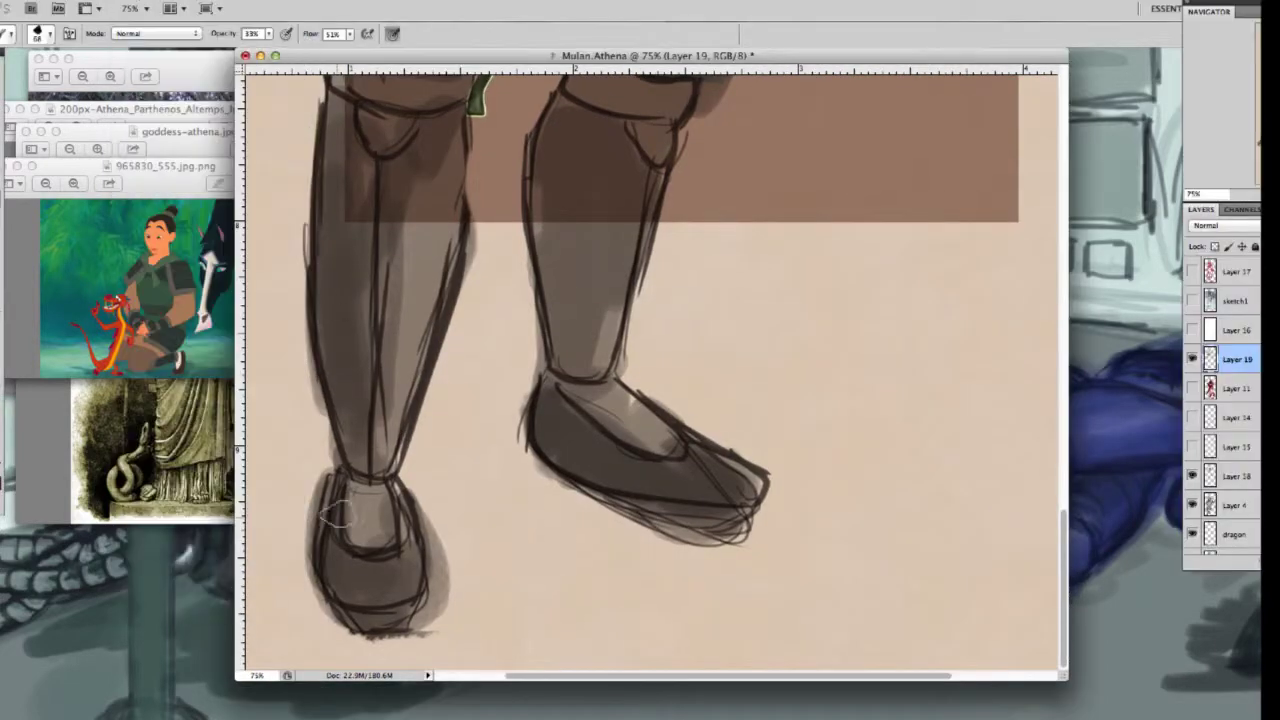
{"action": "mouse_move", "coordinate": [360, 520]}
{"action": "left_mouse_down"}
{"action": "mouse_move", "coordinate": [400, 620]}
{"action": "mouse_move", "coordinate": [370, 630]}
{"action": "left_mouse_up"}
{"action": "left_click_drag", "start_coordinate": [365, 175], "coordinate": [423, 200]}
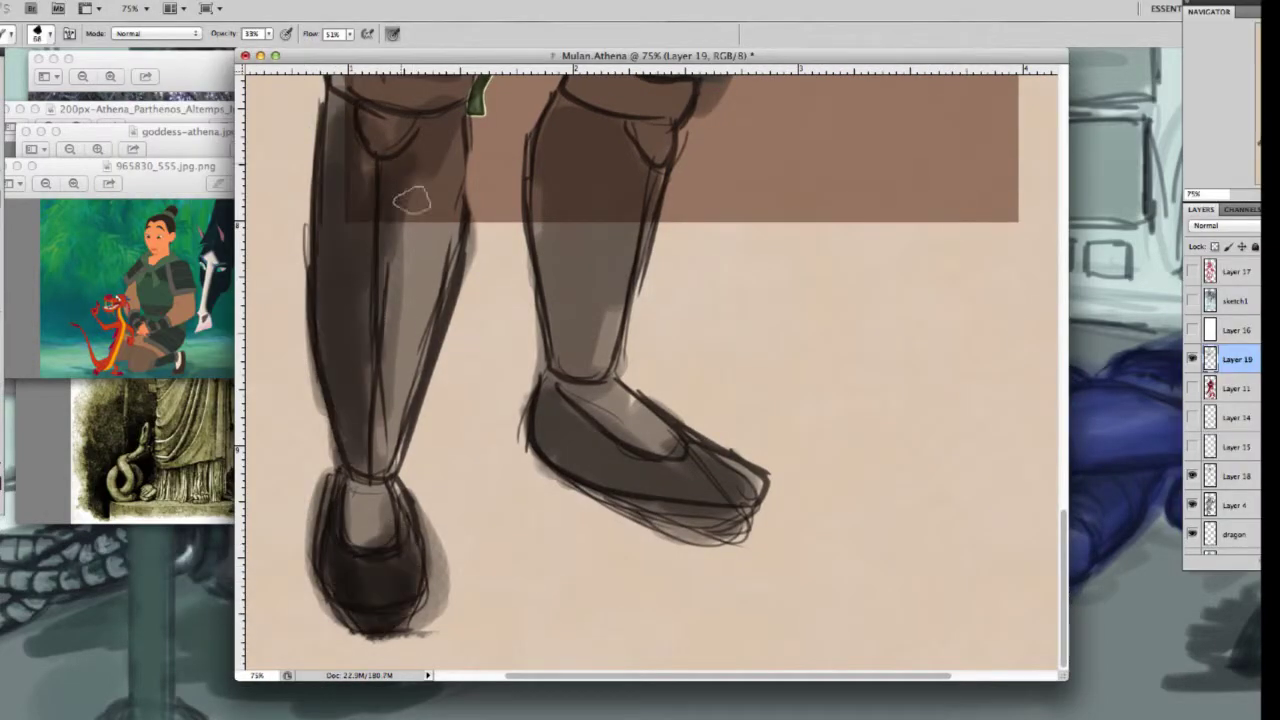
{"action": "left_click_drag", "start_coordinate": [430, 150], "coordinate": [440, 400]}
{"action": "left_click_drag", "start_coordinate": [549, 189], "coordinate": [590, 330]}
{"action": "left_click_drag", "start_coordinate": [594, 194], "coordinate": [608, 280]}
{"action": "left_click_drag", "start_coordinate": [440, 150], "coordinate": [340, 440]}
Darken the helmet's ear flaps and side panel with deep brown-black strokes
{"action": "left_click_drag", "start_coordinate": [1061, 534], "coordinate": [1062, 175]}
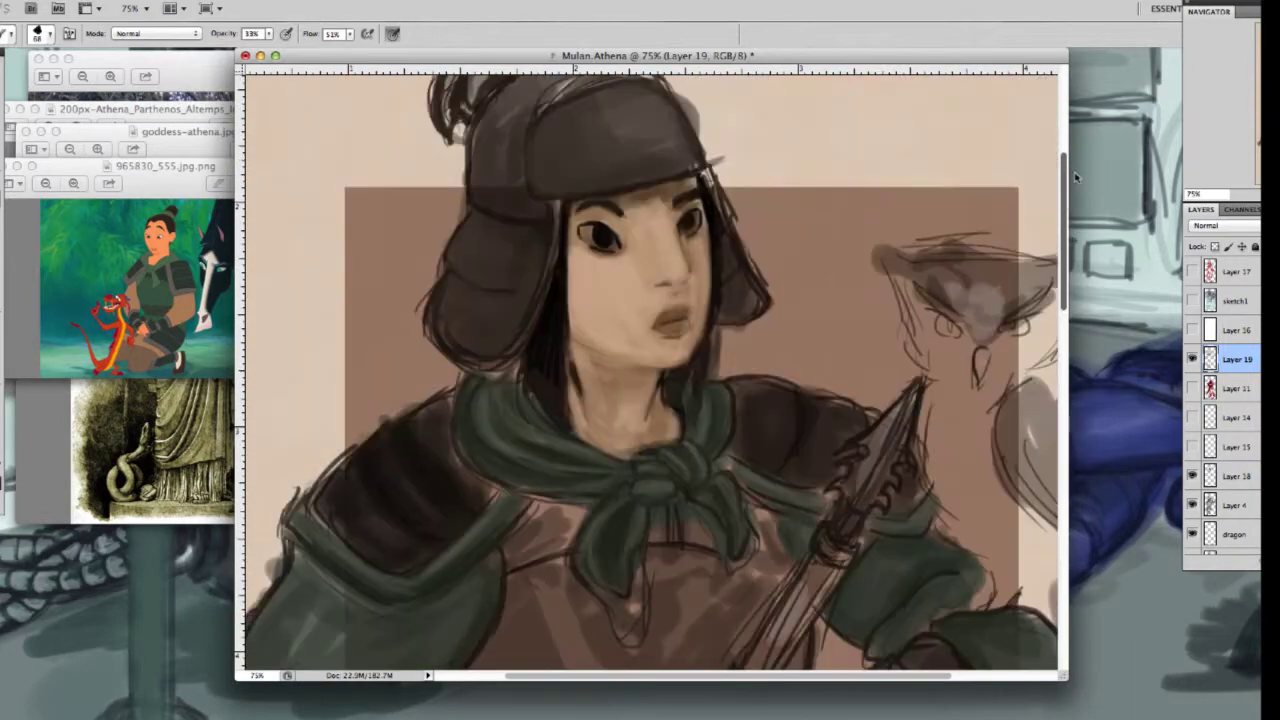
{"action": "left_click_drag", "start_coordinate": [457, 266], "coordinate": [520, 300]}
{"action": "left_click_drag", "start_coordinate": [460, 240], "coordinate": [480, 355]}
{"action": "left_click_drag", "start_coordinate": [735, 250], "coordinate": [755, 315]}
{"action": "left_click_drag", "start_coordinate": [508, 135], "coordinate": [510, 200]}
{"action": "left_click_drag", "start_coordinate": [745, 285], "coordinate": [750, 310]}
Lightly shade the green trim below the near shoulder plate with the brush at 14% opacity
{"action": "left_click", "coordinate": [37, 33]}
{"action": "left_click_drag", "start_coordinate": [31, 72], "coordinate": [22, 72]}
{"action": "key", "text": "Return"}
{"action": "key", "text": "1"}
{"action": "key", "text": "4"}
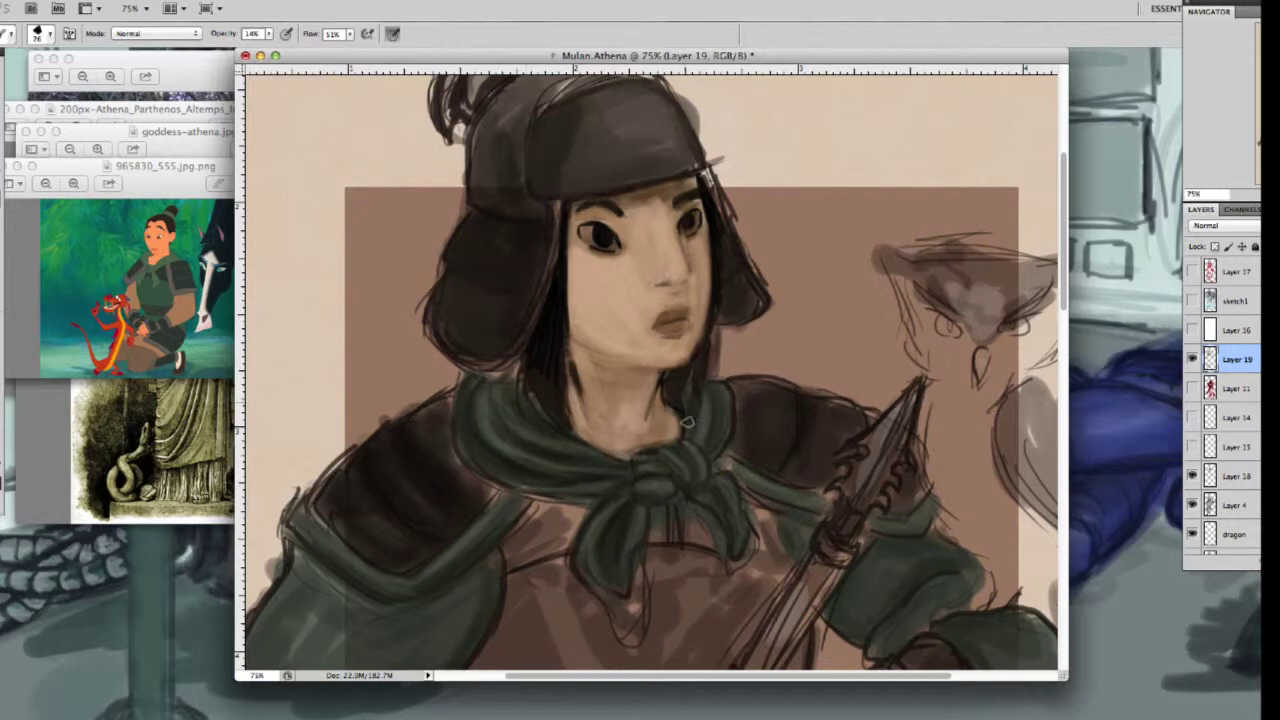
{"action": "left_click_drag", "start_coordinate": [425, 569], "coordinate": [505, 492]}
Deepen the shoulder plates, ear flap and helmet front to near-black with the brush at 48% opacity
{"action": "left_click", "coordinate": [52, 34]}
{"action": "left_click_drag", "start_coordinate": [22, 72], "coordinate": [28, 72]}
{"action": "key", "text": "Return"}
{"action": "key", "text": "4"}
{"action": "key", "text": "8"}
{"action": "left_click_drag", "start_coordinate": [730, 400], "coordinate": [850, 430]}
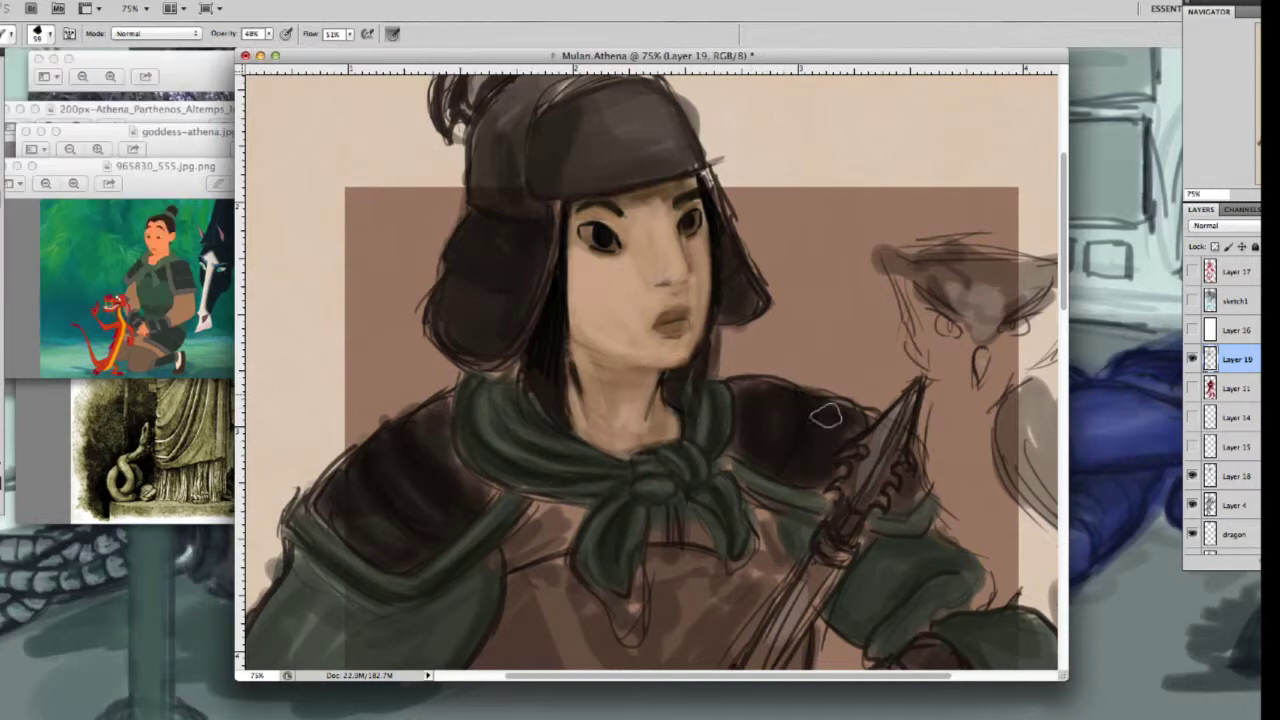
{"action": "left_click_drag", "start_coordinate": [320, 520], "coordinate": [430, 470]}
{"action": "left_click_drag", "start_coordinate": [820, 470], "coordinate": [865, 440]}
{"action": "mouse_move", "coordinate": [455, 250]}
{"action": "left_mouse_down"}
{"action": "mouse_move", "coordinate": [505, 285]}
{"action": "mouse_move", "coordinate": [450, 330]}
{"action": "left_mouse_up"}
{"action": "mouse_move", "coordinate": [545, 185]}
{"action": "left_mouse_down"}
{"action": "mouse_move", "coordinate": [600, 100]}
{"action": "mouse_move", "coordinate": [690, 140]}
{"action": "mouse_move", "coordinate": [603, 160]}
{"action": "left_mouse_up"}
Save the Mulan.Athena painting
{"action": "left_click_drag", "start_coordinate": [560, 420], "coordinate": [570, 110]}
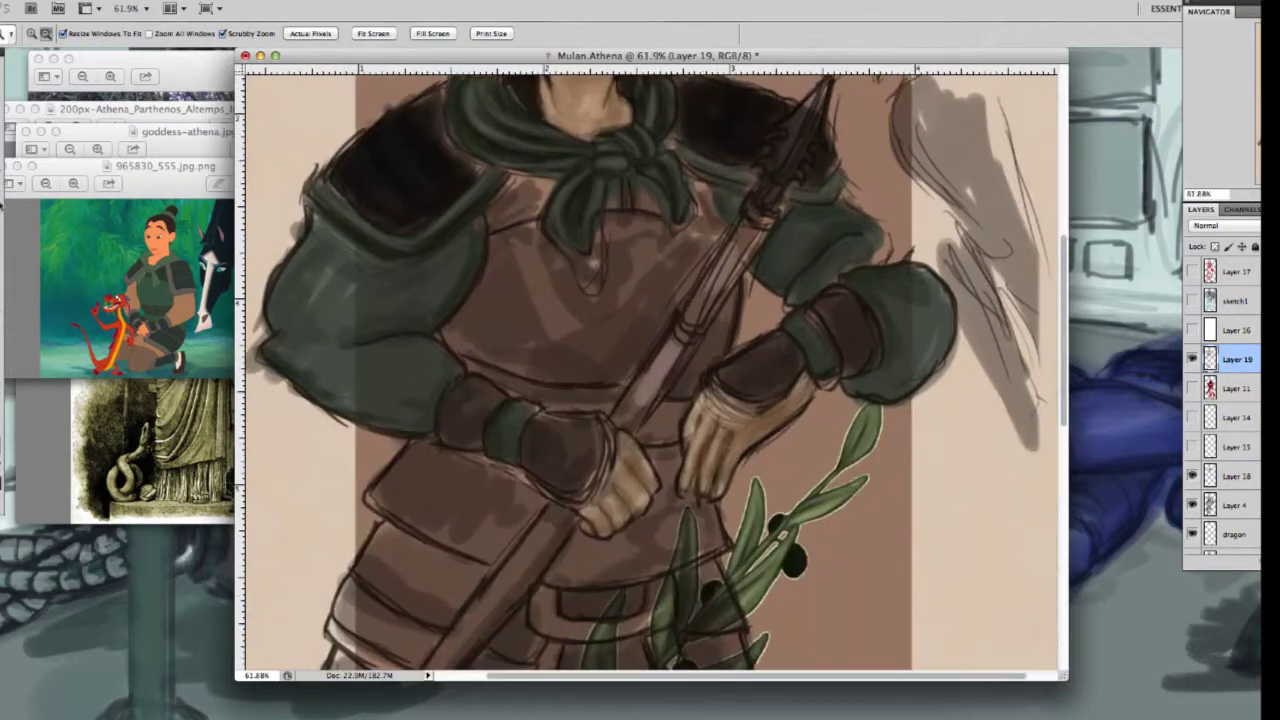
{"action": "left_click_drag", "start_coordinate": [820, 318], "coordinate": [700, 560]}
{"action": "left_click", "coordinate": [75, 0]}
{"action": "left_click", "coordinate": [112, 206]}
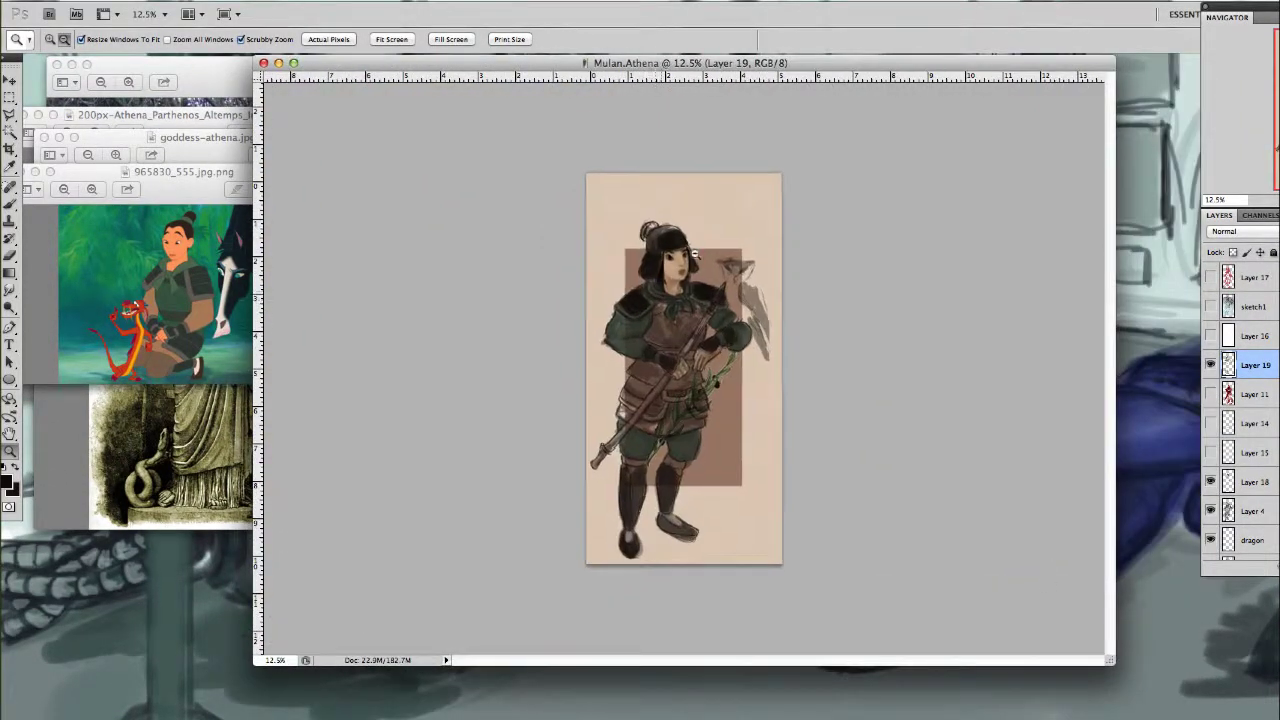
Set the foreground colour to pale cream #f3e1d4 and paint the whites of both eyes
{"action": "left_click_drag", "start_coordinate": [650, 240], "coordinate": [760, 240]}
{"action": "key", "text": "i"}
{"action": "left_click", "coordinate": [614, 265]}
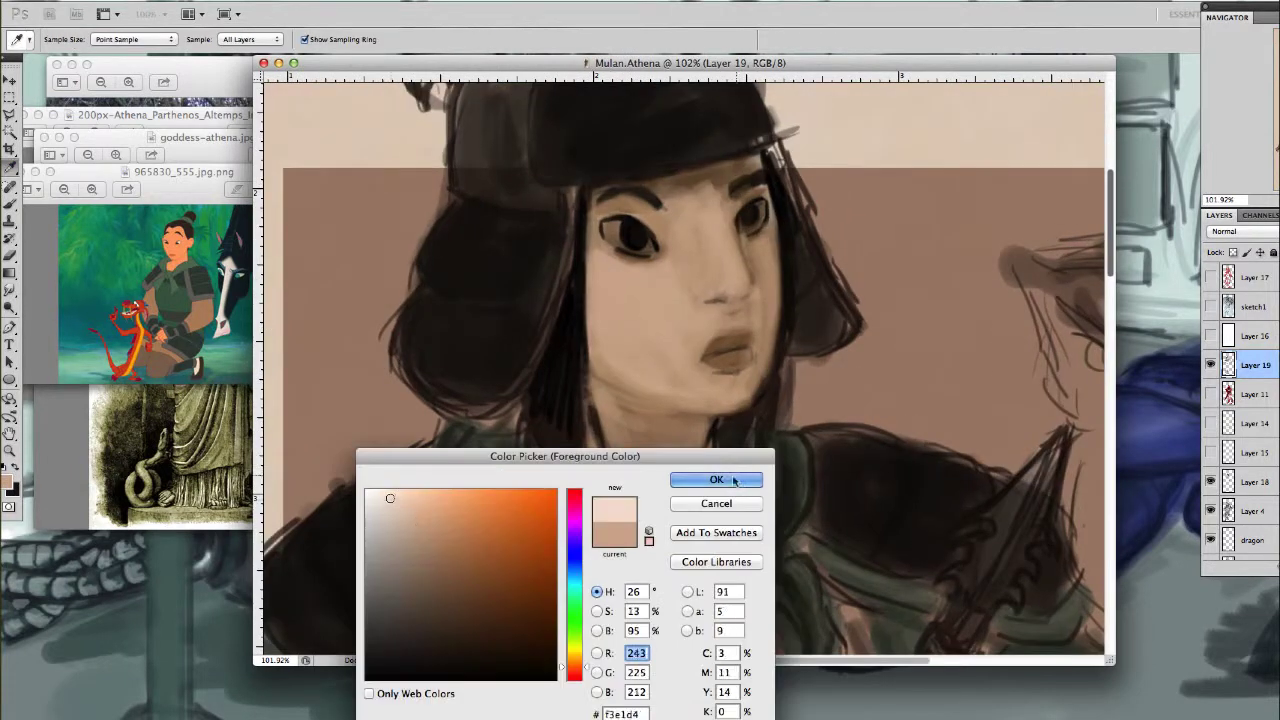
{"action": "key", "text": "Return"}
{"action": "key", "text": "b"}
{"action": "left_click_drag", "start_coordinate": [605, 235], "coordinate": [640, 250]}
{"action": "mouse_move", "coordinate": [740, 210]}
{"action": "left_mouse_down"}
{"action": "mouse_move", "coordinate": [752, 218]}
{"action": "mouse_move", "coordinate": [618, 232]}
{"action": "mouse_move", "coordinate": [748, 218]}
{"action": "left_mouse_up"}
Repaint the face and neck in a darker, warmer tan skin tone
{"action": "key", "text": "Return"}
{"action": "mouse_move", "coordinate": [600, 280]}
{"action": "left_mouse_down"}
{"action": "mouse_move", "coordinate": [718, 390]}
{"action": "mouse_move", "coordinate": [686, 205]}
{"action": "mouse_move", "coordinate": [600, 260]}
{"action": "mouse_move", "coordinate": [760, 330]}
{"action": "mouse_move", "coordinate": [636, 488]}
{"action": "left_mouse_up"}
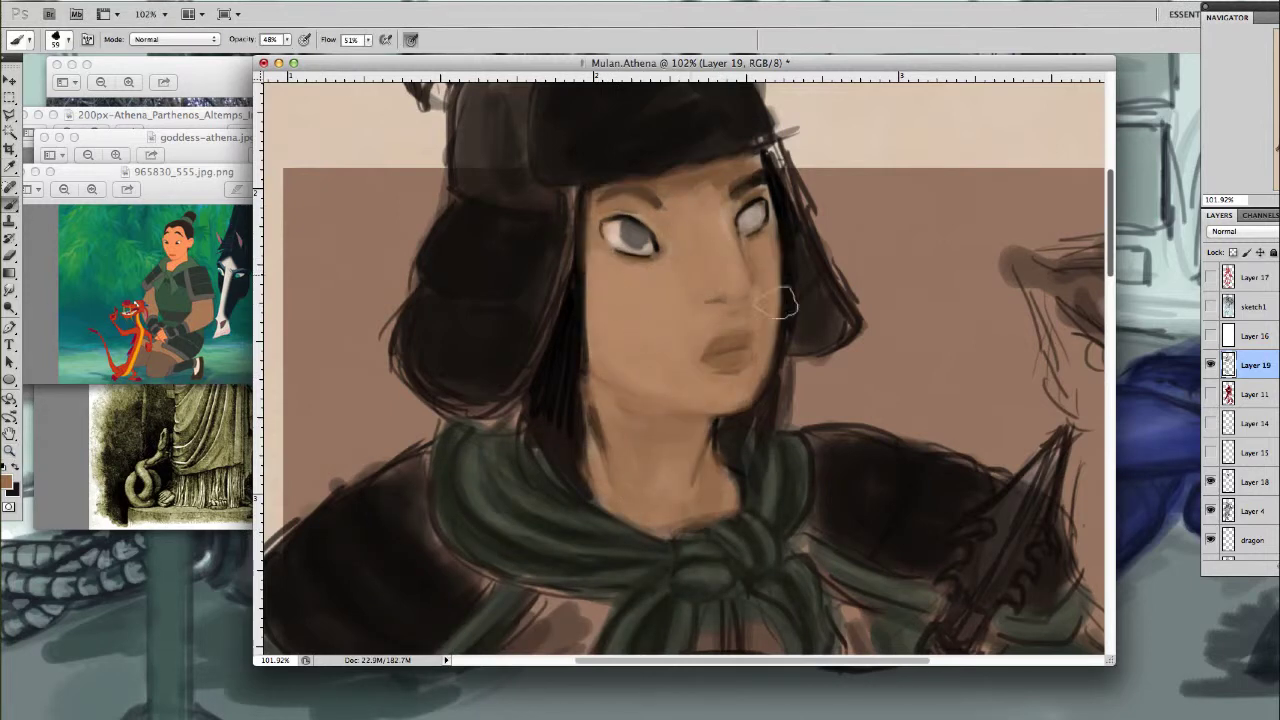
{"action": "left_click", "coordinate": [60, 39]}
{"action": "left_click_drag", "start_coordinate": [708, 208], "coordinate": [760, 208]}
Reshape the eyelids and soften the outlines around both eyes with a size 12 brush
{"action": "left_click", "coordinate": [60, 39]}
{"action": "mouse_move", "coordinate": [560, 250]}
{"action": "left_mouse_down"}
{"action": "mouse_move", "coordinate": [487, 230]}
{"action": "mouse_move", "coordinate": [578, 256]}
{"action": "left_mouse_up"}
{"action": "left_click_drag", "start_coordinate": [770, 185], "coordinate": [781, 259]}
{"action": "left_click_drag", "start_coordinate": [500, 305], "coordinate": [580, 260]}
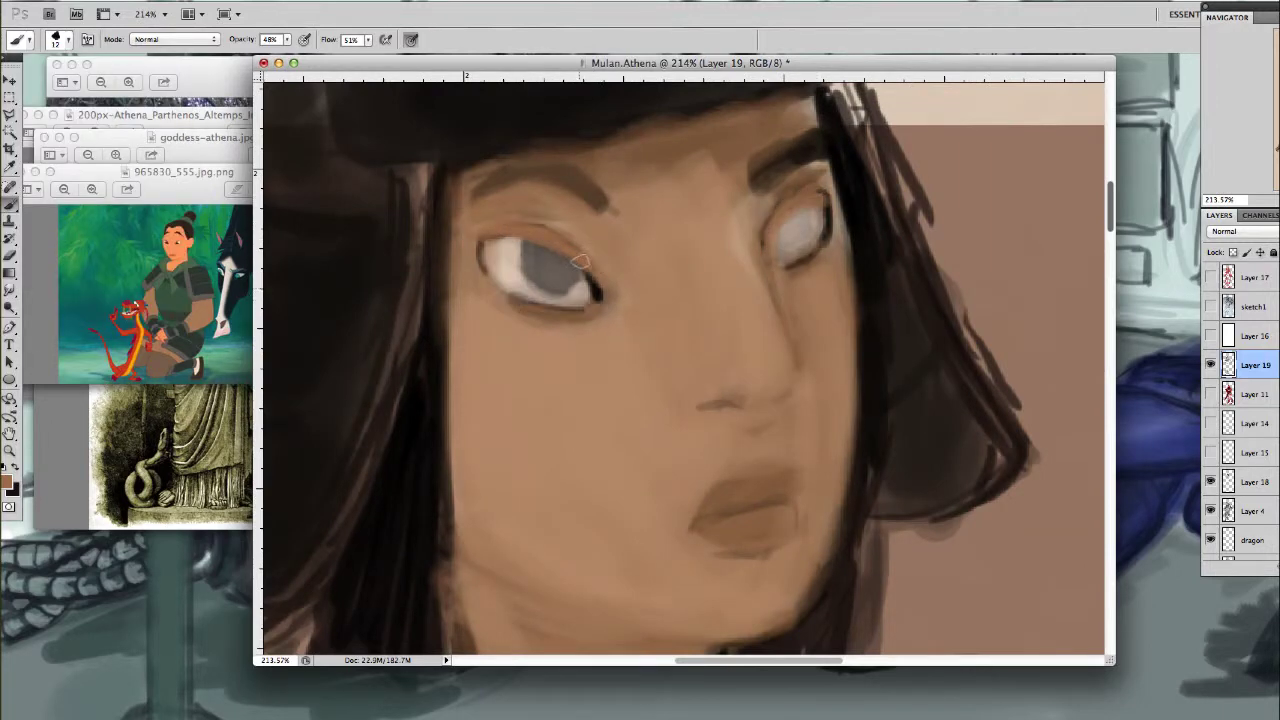
Choose a brown foreground colour, bring the Athena statue reference to the front and paint both irises brown
{"action": "left_click", "coordinate": [8, 485]}
{"action": "left_click", "coordinate": [734, 477]}
{"action": "left_click", "coordinate": [150, 114]}
{"action": "left_click", "coordinate": [545, 268]}
{"action": "left_click_drag", "start_coordinate": [535, 262], "coordinate": [575, 285]}
{"action": "mouse_move", "coordinate": [779, 239]}
{"action": "left_mouse_down"}
{"action": "mouse_move", "coordinate": [797, 226]}
{"action": "mouse_move", "coordinate": [800, 240]}
{"action": "left_mouse_up"}
Sample skin tones from the face and blend them around the lower lip, chin and far cheek
{"action": "left_click", "coordinate": [643, 214], "text": "alt+super"}
{"action": "left_click", "coordinate": [643, 214], "text": "alt+super"}
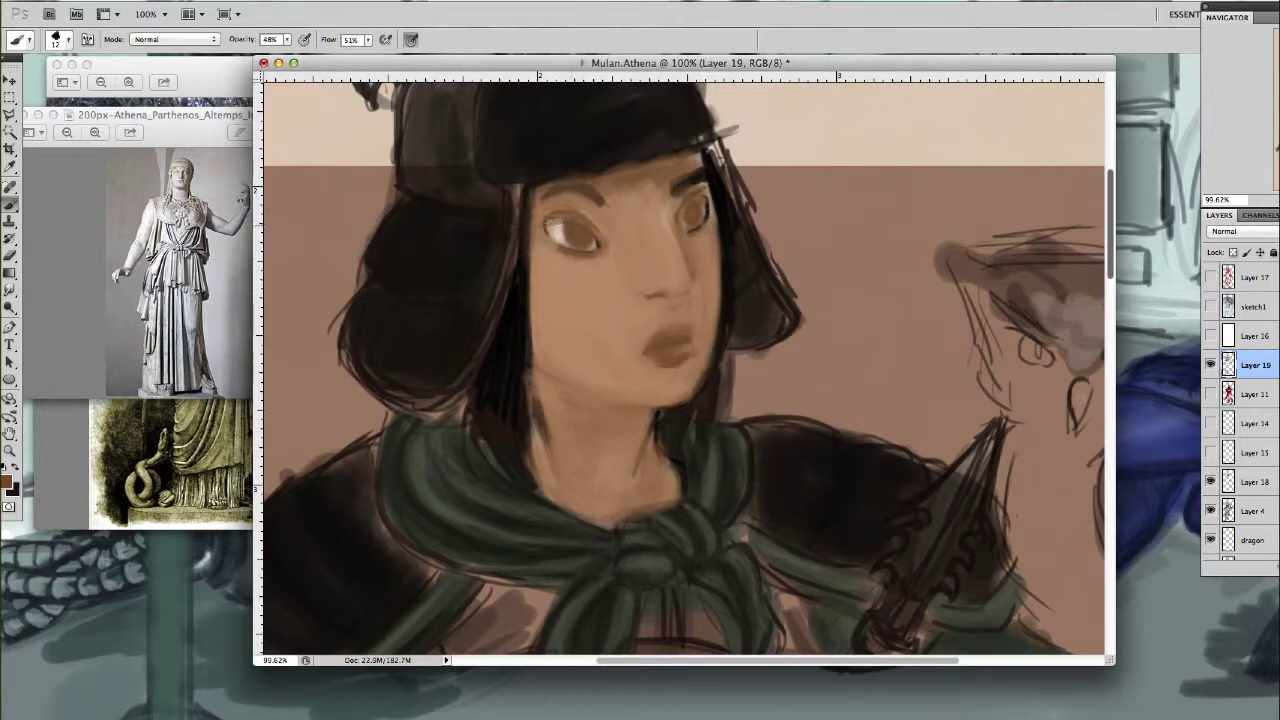
{"action": "left_click", "coordinate": [546, 218], "text": "alt"}
{"action": "key", "text": "super+space"}
{"action": "mouse_move", "coordinate": [691, 374]}
{"action": "left_mouse_down"}
{"action": "mouse_move", "coordinate": [640, 372]}
{"action": "mouse_move", "coordinate": [711, 317]}
{"action": "left_mouse_up"}
{"action": "left_click", "coordinate": [725, 500], "text": "alt"}
{"action": "left_click_drag", "start_coordinate": [705, 482], "coordinate": [765, 473]}
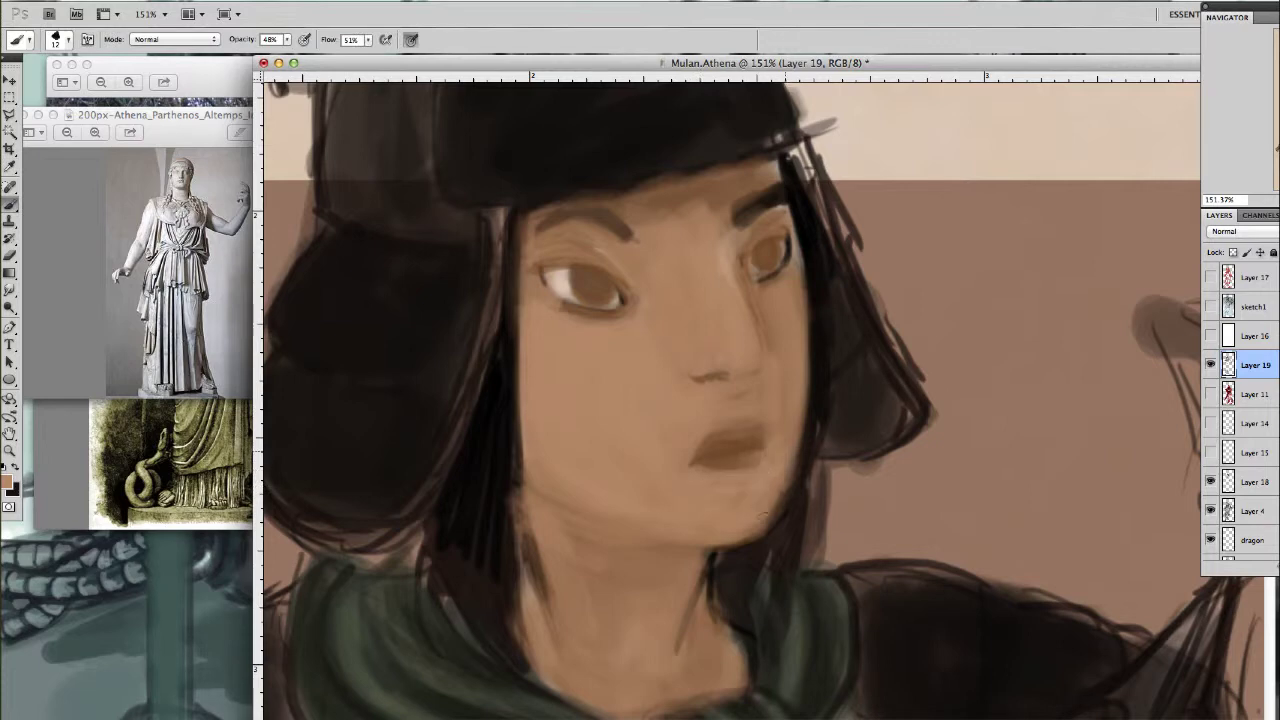
{"action": "left_click_drag", "start_coordinate": [805, 282], "coordinate": [808, 405]}
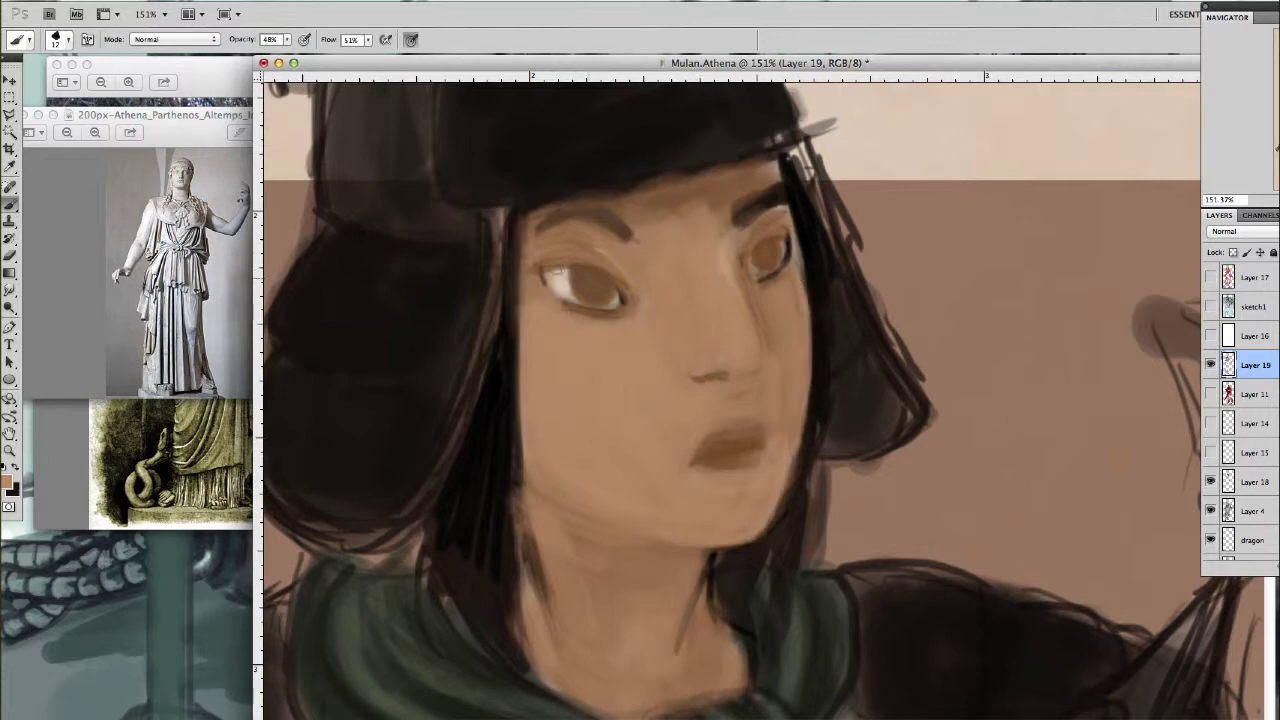
Enlarge the brush and soften the near eyebrow into the brown shadow on the forehead
{"action": "key", "text": "]"}
{"action": "key", "text": "]"}
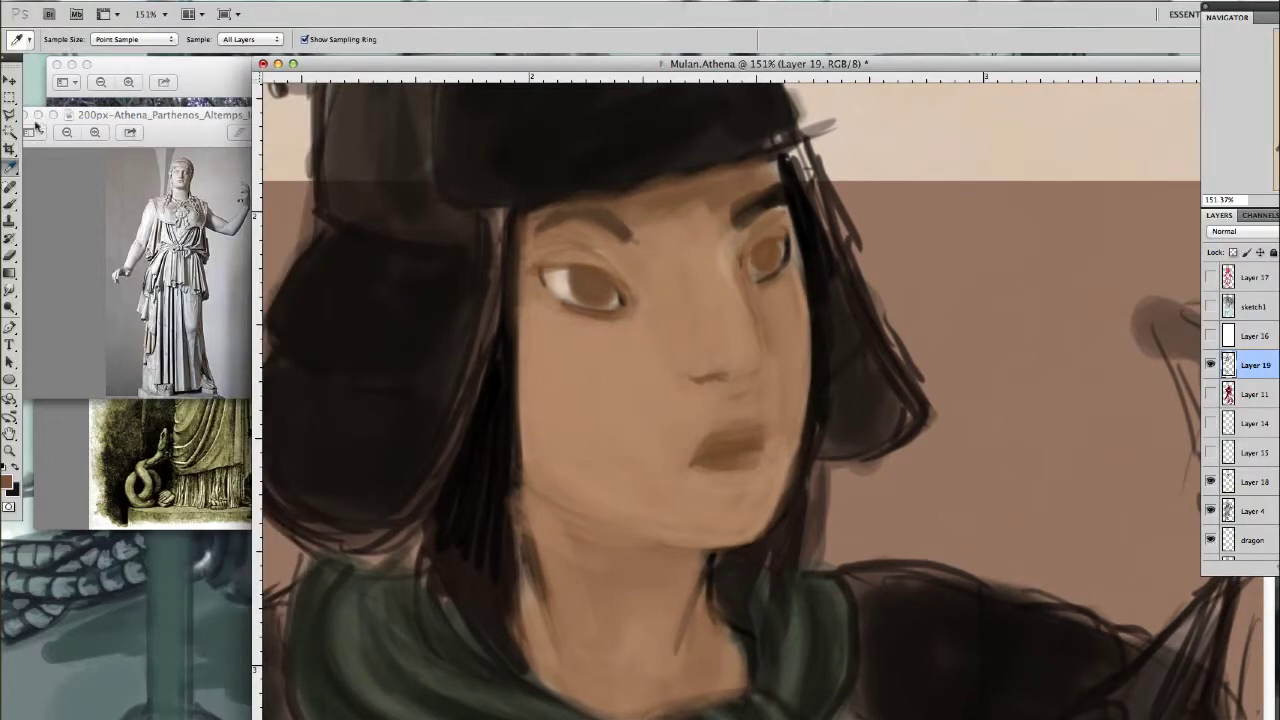
{"action": "key", "text": "z"}
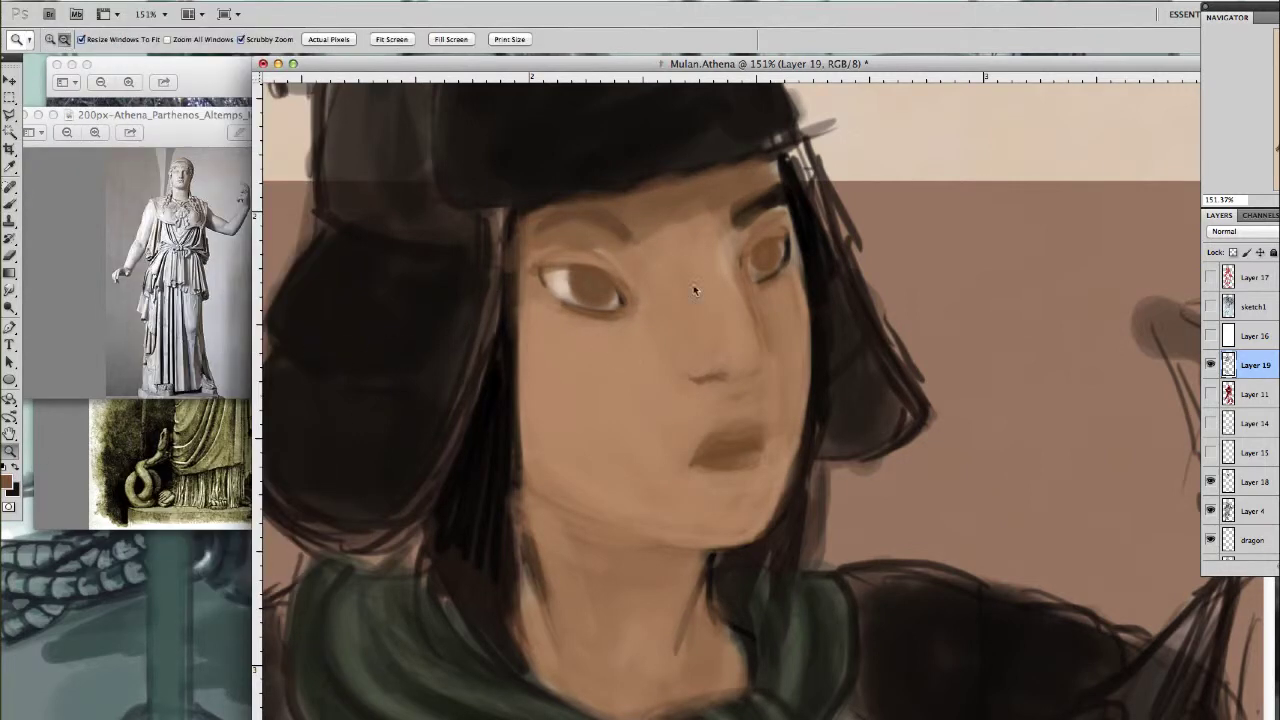
Choose a red foreground colour and tint the nose and near cheek faintly with the brush at 4% opacity
{"action": "left_click", "coordinate": [694, 240]}
{"action": "left_click", "coordinate": [8, 483]}
{"action": "key", "text": "Return"}
{"action": "key", "text": "b"}
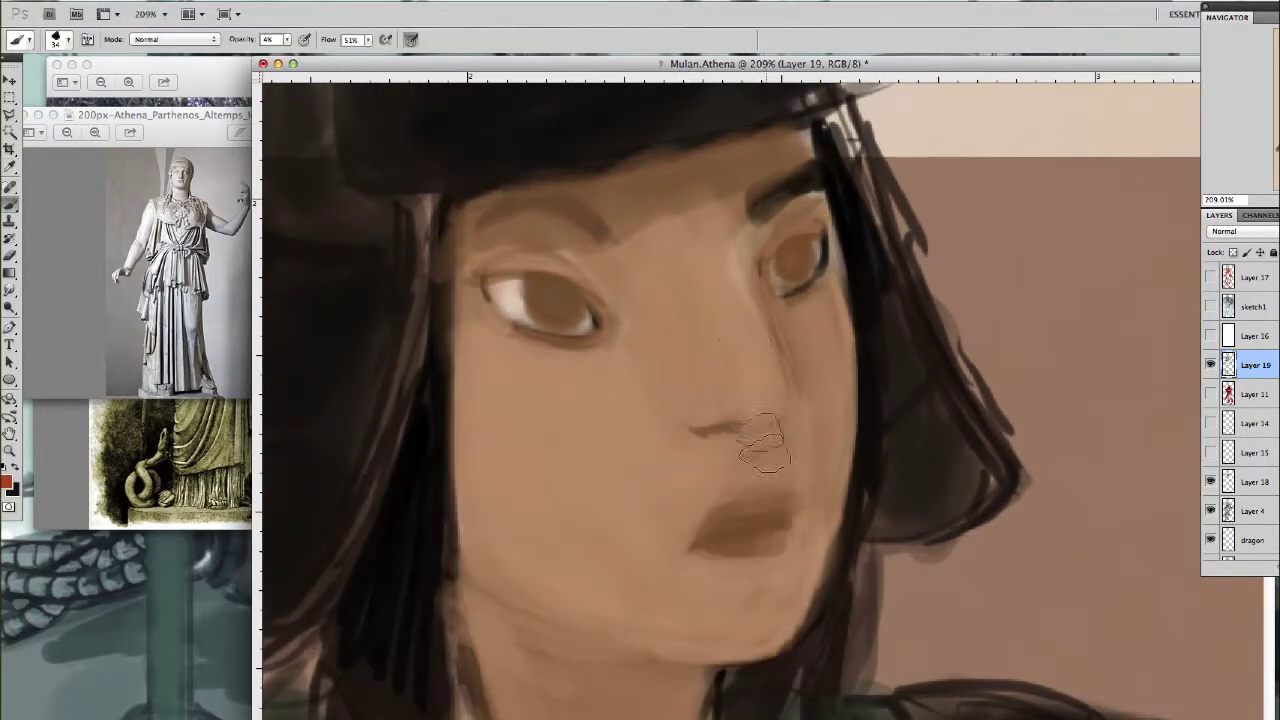
{"action": "key", "text": "z"}
{"action": "mouse_move", "coordinate": [880, 318]}
{"action": "left_mouse_down"}
{"action": "mouse_move", "coordinate": [842, 315]}
{"action": "mouse_move", "coordinate": [830, 348]}
{"action": "left_mouse_up"}
{"action": "key", "text": "b"}
Flip the whole canvas horizontally to check the face
{"action": "left_click", "coordinate": [185, 1]}
{"action": "left_click", "coordinate": [386, 221]}
{"action": "key", "text": "z"}
{"action": "left_click_drag", "start_coordinate": [908, 188], "coordinate": [908, 188]}
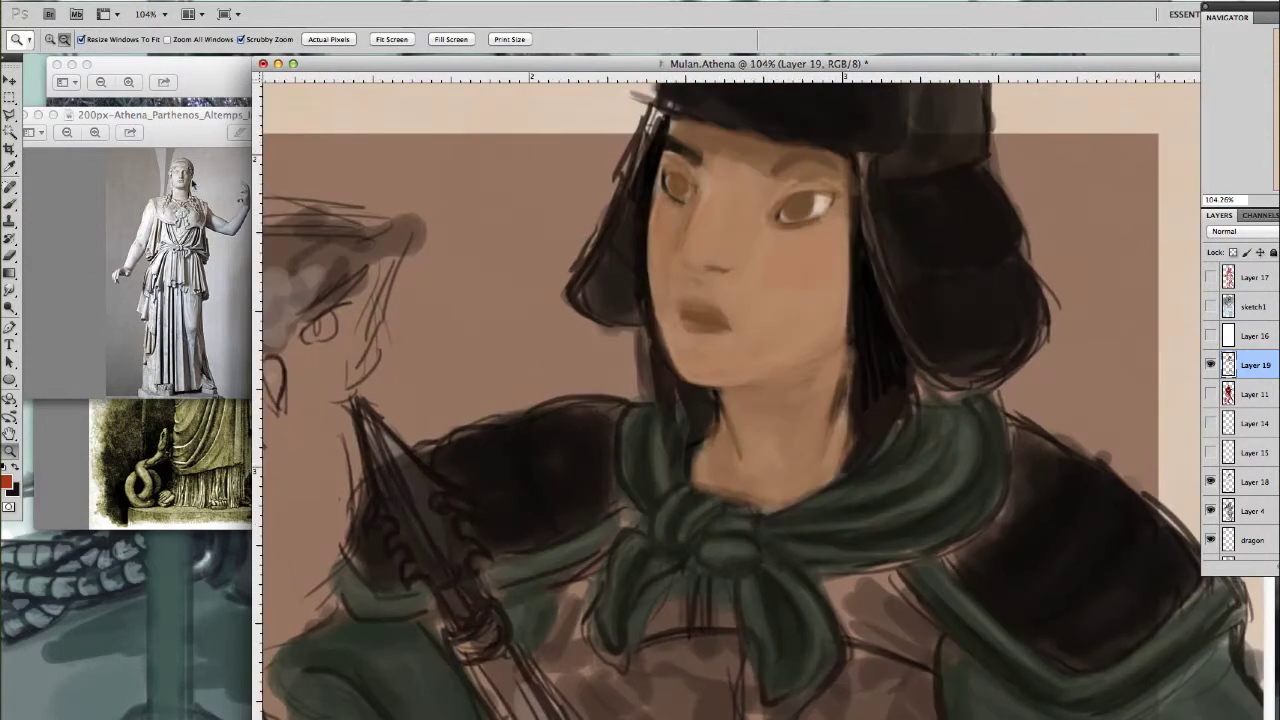
Hide the background layers and merge the remaining visible character layers into Layer 19
{"action": "scroll", "coordinate": [1240, 450], "scroll_direction": "down", "scroll_amount": 3}
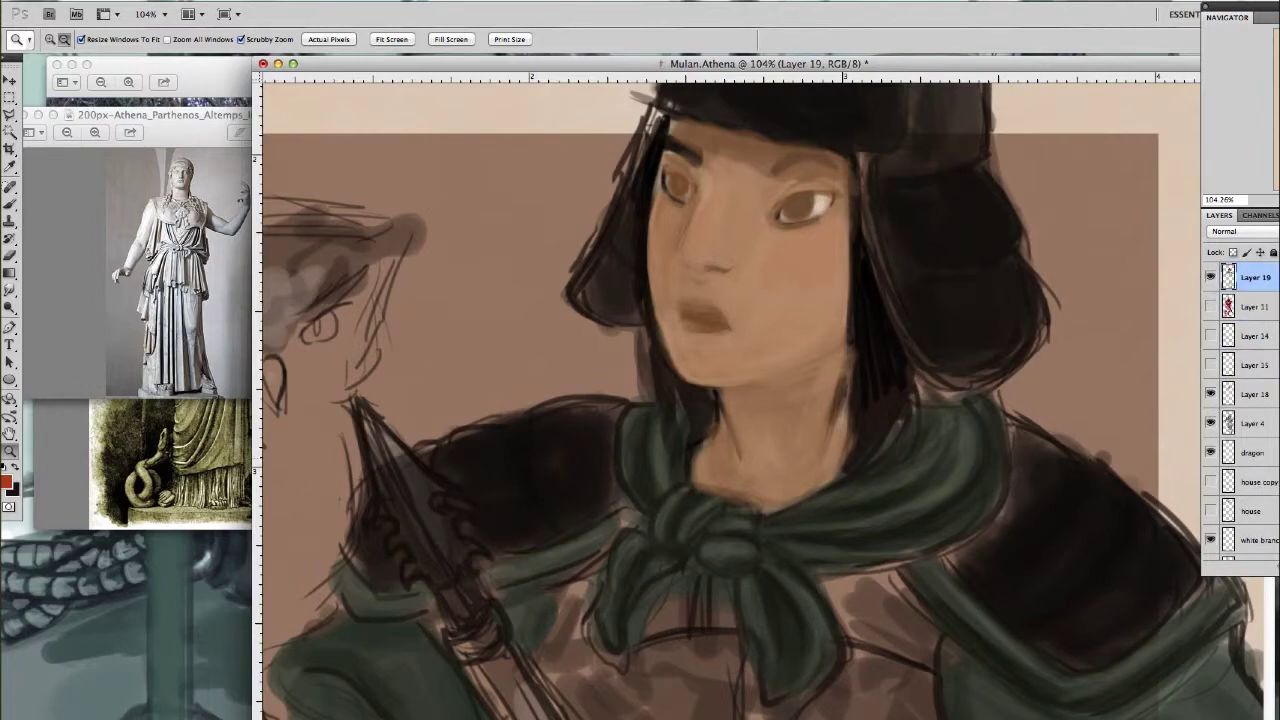
{"action": "scroll", "coordinate": [1220, 490], "scroll_direction": "down", "scroll_amount": 2}
{"action": "scroll", "coordinate": [1240, 450], "scroll_direction": "down", "scroll_amount": 4}
{"action": "left_click_drag", "start_coordinate": [1150, 409], "coordinate": [997, 409]}
{"action": "scroll", "coordinate": [1240, 450], "scroll_direction": "down", "scroll_amount": 2}
{"action": "right_click", "coordinate": [1250, 459]}
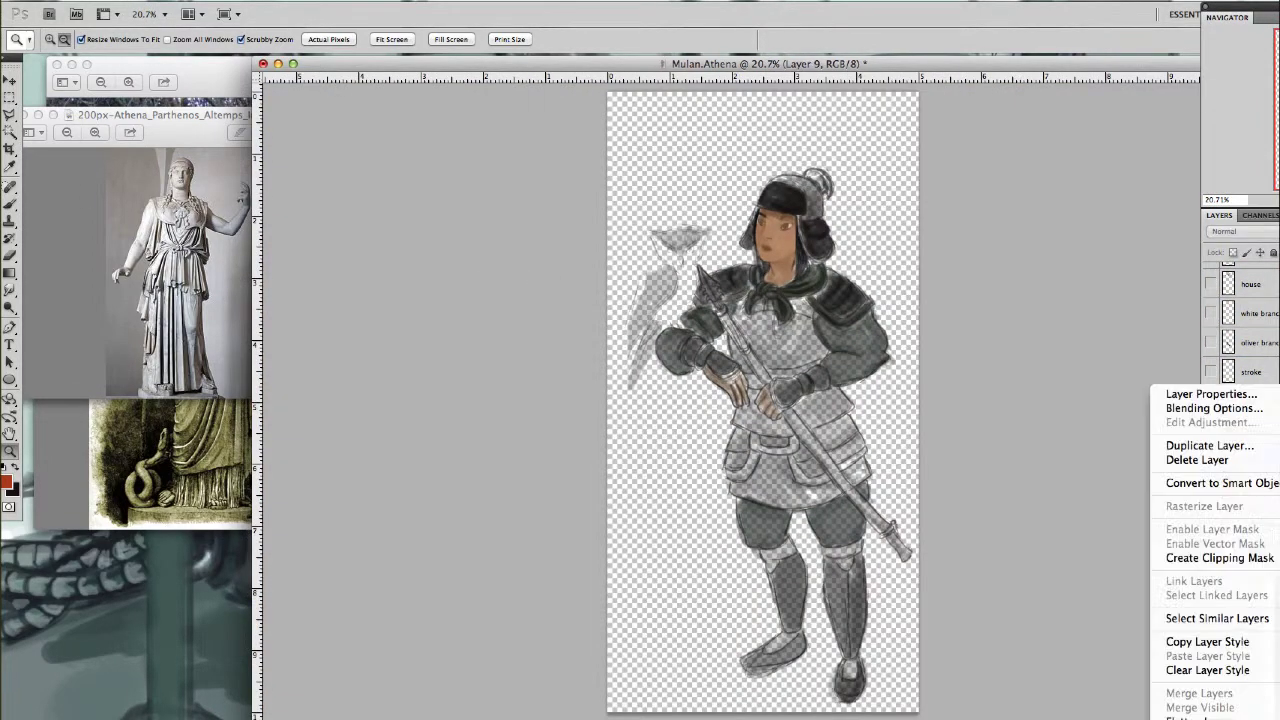
{"action": "key", "text": "Escape"}
{"action": "right_click", "coordinate": [1250, 459]}
{"action": "left_click", "coordinate": [1237, 640]}
Show the background layers Layer 9 and Layer 10 again behind the merged figure
{"action": "scroll", "coordinate": [1240, 450], "scroll_direction": "down", "scroll_amount": 3}
{"action": "left_click", "coordinate": [1210, 540]}
{"action": "left_click", "coordinate": [1210, 512]}
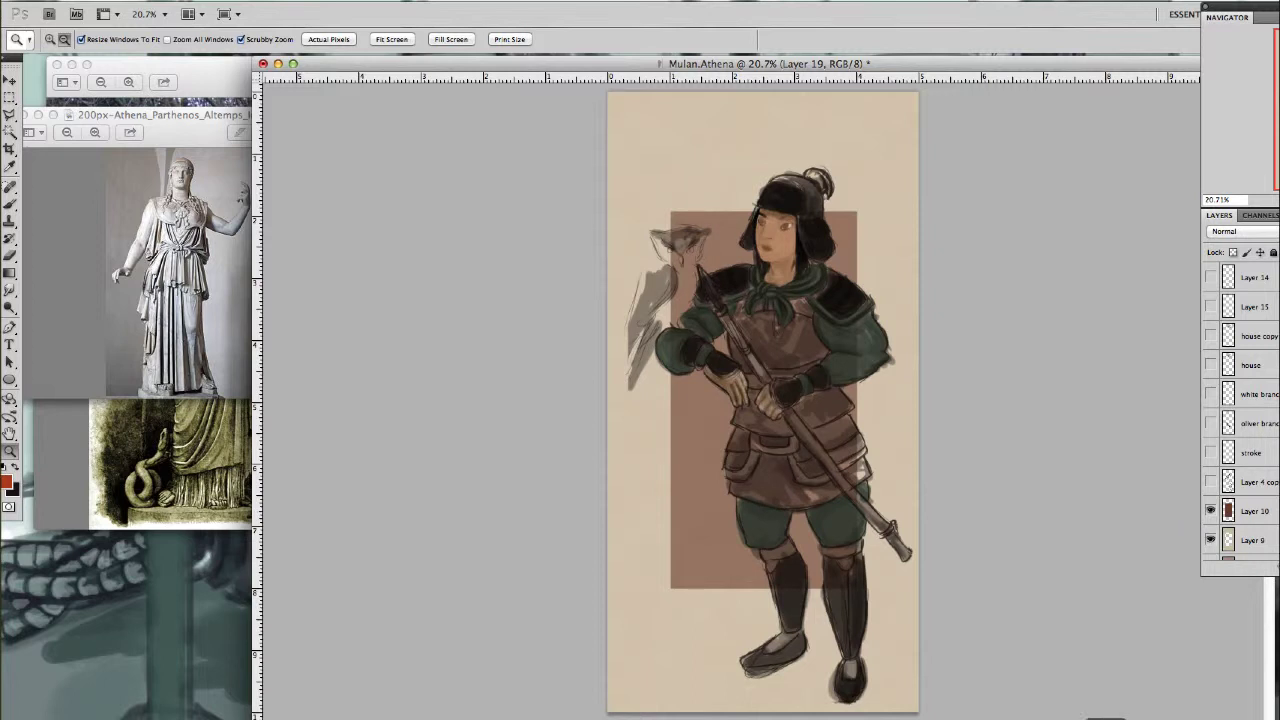
{"action": "scroll", "coordinate": [1213, 422], "scroll_direction": "up", "scroll_amount": 1}
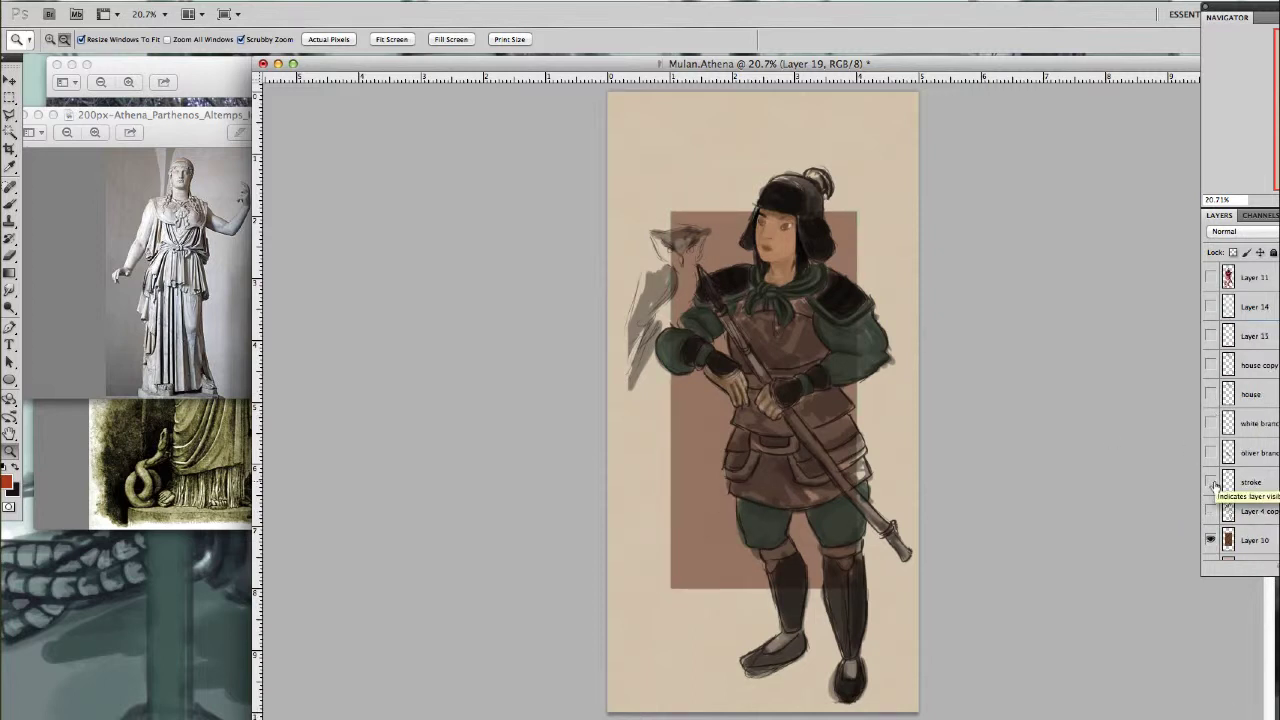
{"action": "scroll", "coordinate": [1255, 420], "scroll_direction": "up", "scroll_amount": 4}
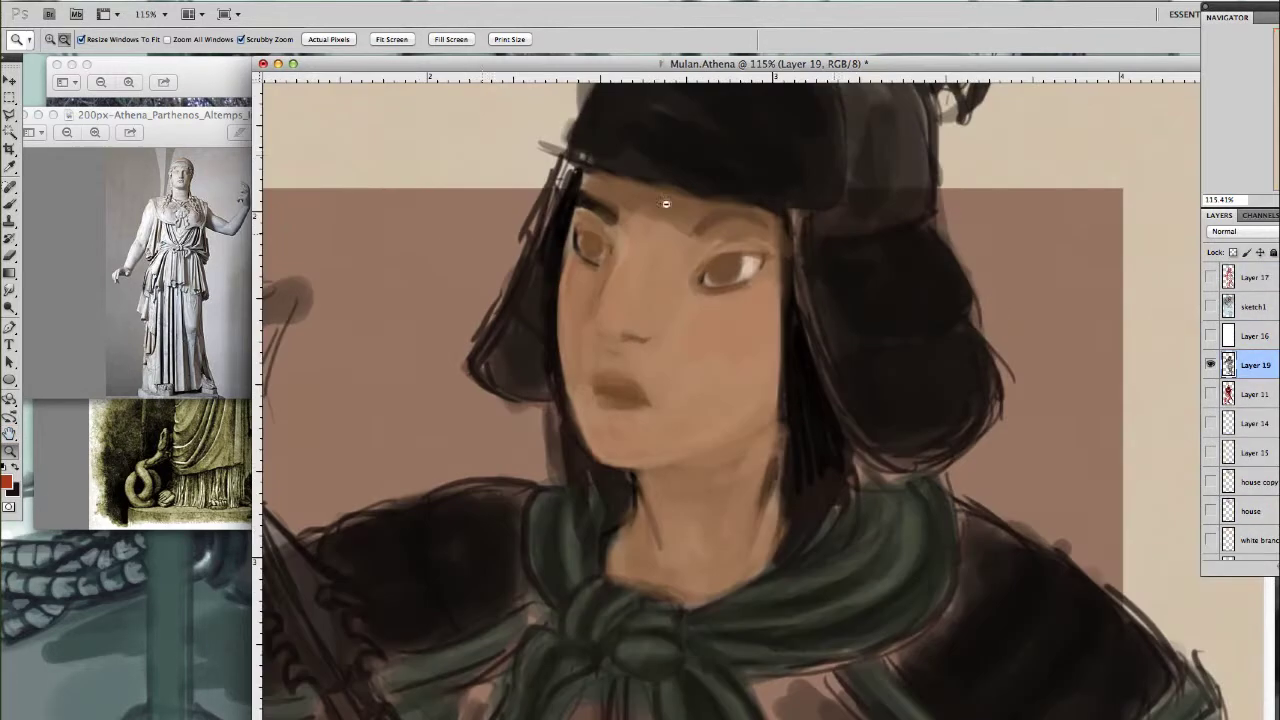
Lasso the near eye, paste a copy of it on a new layer and move it slightly toward the nose
{"action": "left_click", "coordinate": [780, 229]}
{"action": "key", "text": "l"}
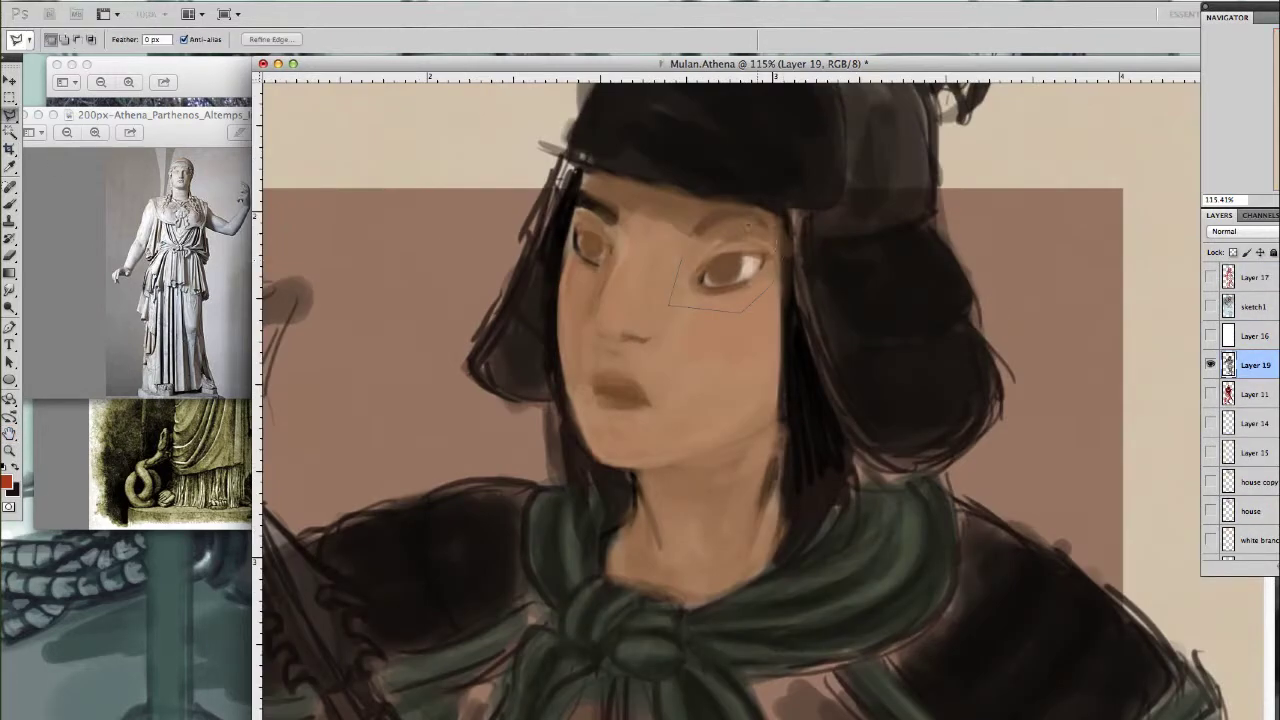
{"action": "left_click", "coordinate": [263, 120]}
{"action": "key", "text": "super+v"}
{"action": "key", "text": "v"}
{"action": "left_click_drag", "start_coordinate": [770, 292], "coordinate": [745, 291]}
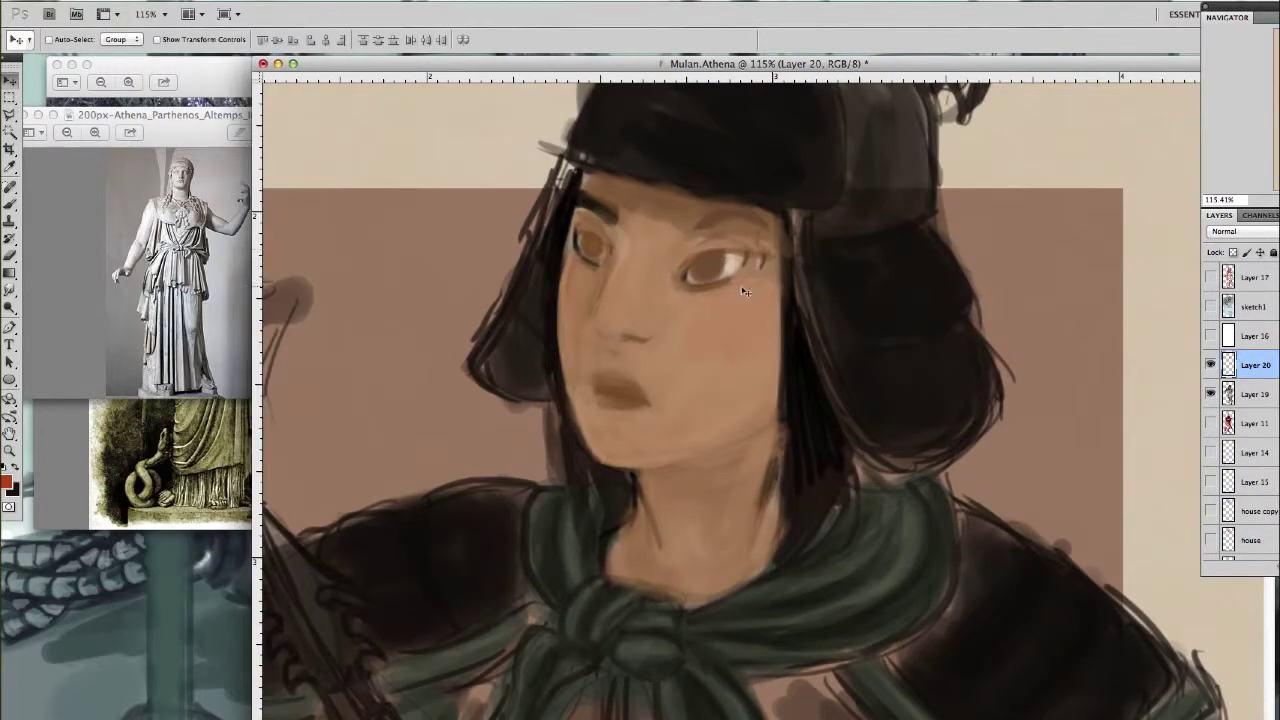
Free-transform the pasted near eye to adjust its fit on the face
{"action": "key", "text": "super+t"}
{"action": "left_click_drag", "start_coordinate": [747, 343], "coordinate": [736, 348]}
{"action": "key", "text": "Return"}
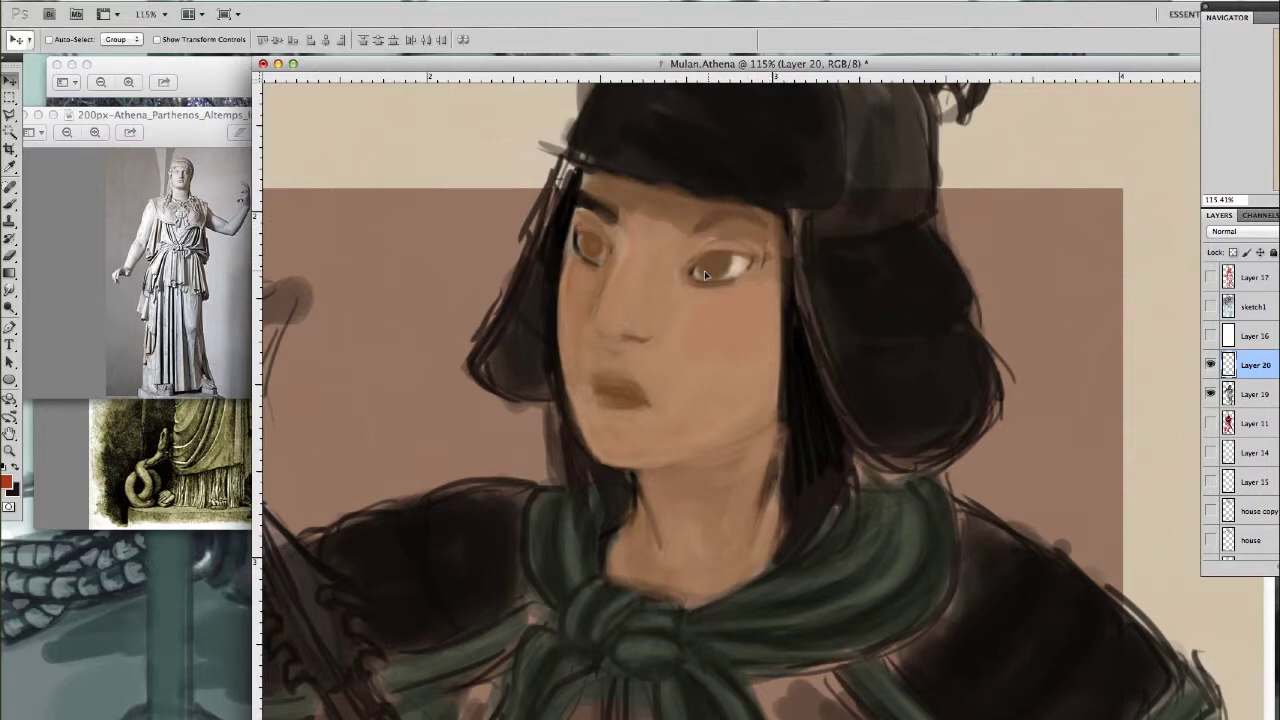
Blend skin tone around the pasted eye and over both eyebrows with the brush at 34% opacity
{"action": "key", "text": "b"}
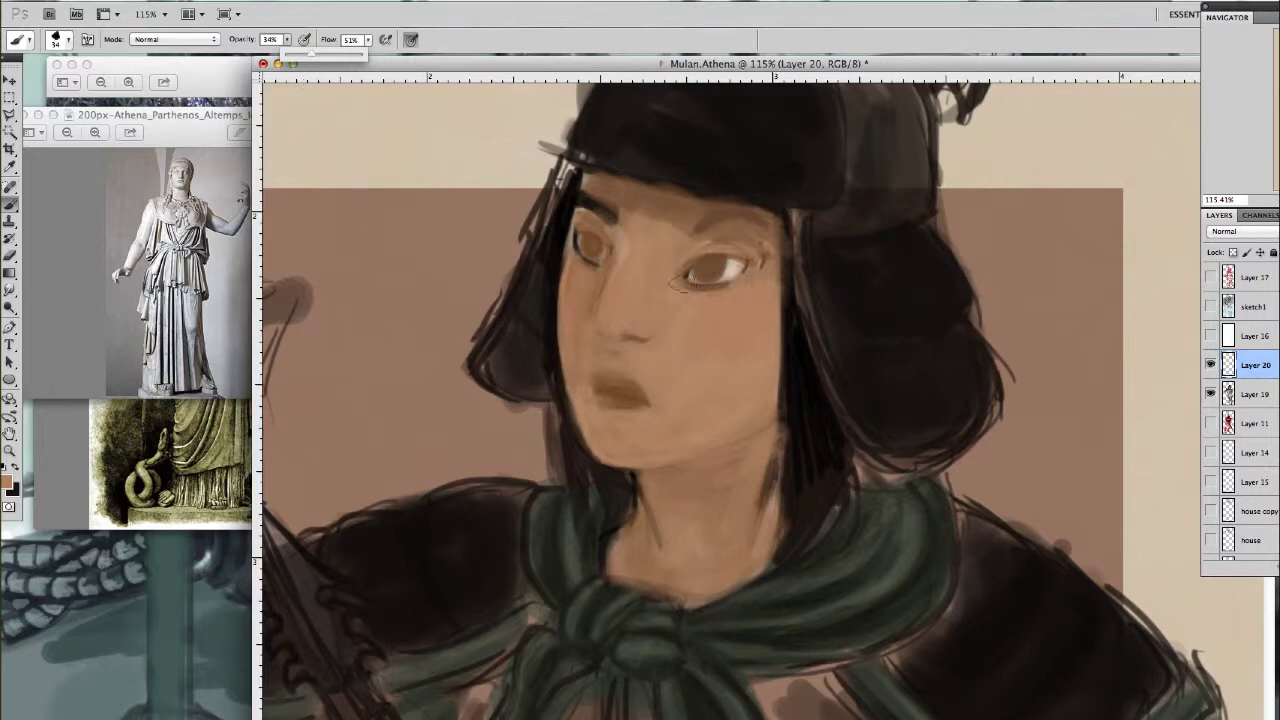
{"action": "left_click_drag", "start_coordinate": [695, 255], "coordinate": [770, 240]}
{"action": "left_click_drag", "start_coordinate": [575, 195], "coordinate": [614, 212]}
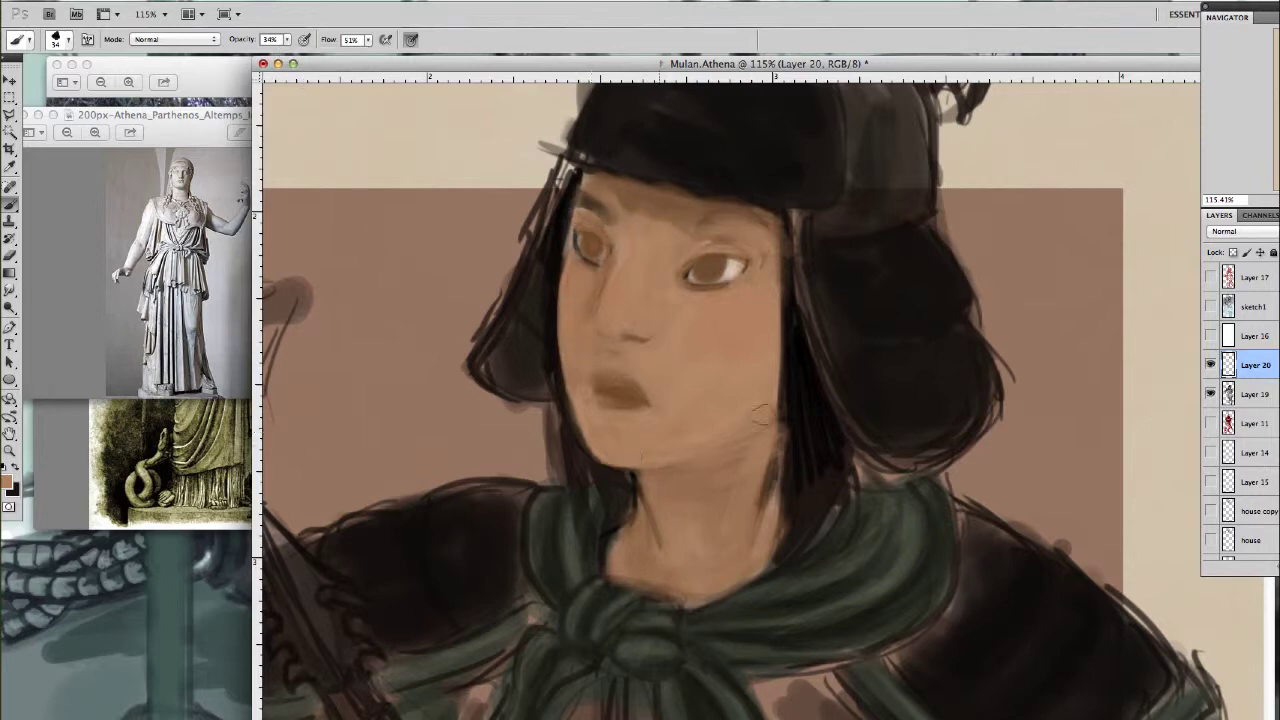
Choose a brown foreground colour, reduce the brush to size 17 and paint the lips fuller
{"action": "left_click", "coordinate": [8, 483]}
{"action": "left_click", "coordinate": [729, 480]}
{"action": "left_click", "coordinate": [67, 40]}
{"action": "left_click", "coordinate": [45, 86]}
{"action": "key", "text": "Return"}
{"action": "left_click", "coordinate": [683, 366], "text": "alt"}
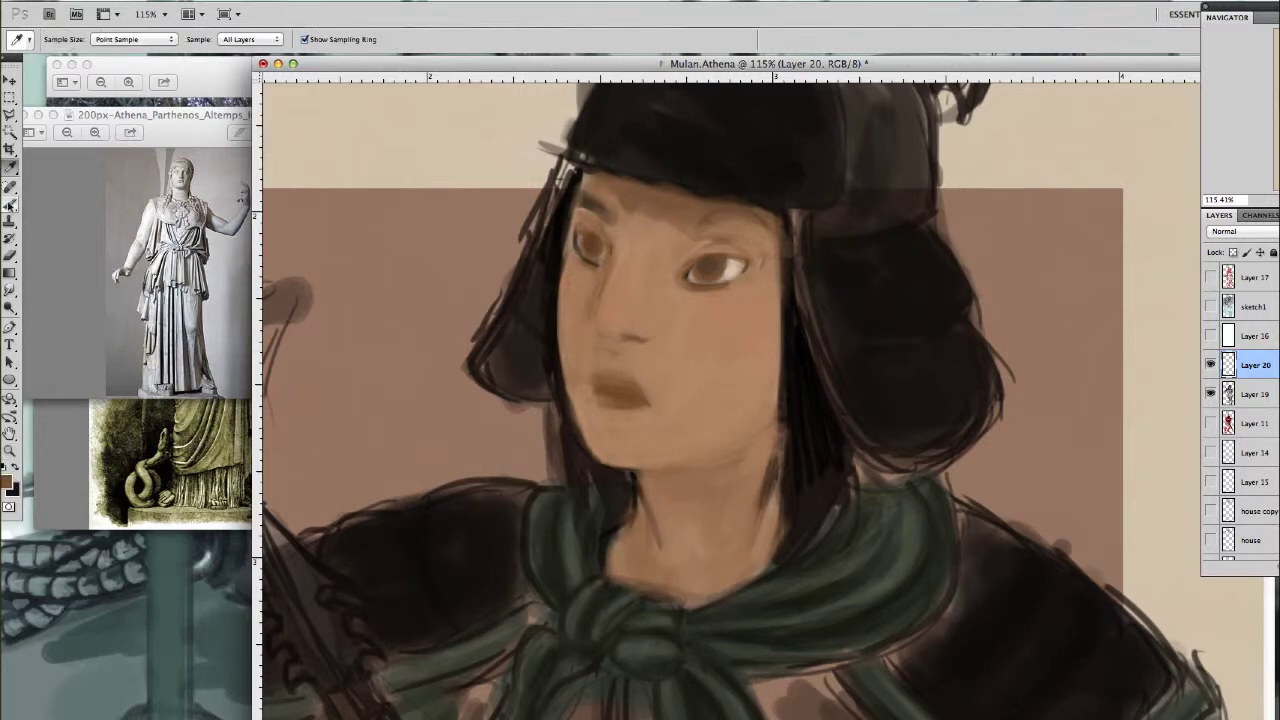
{"action": "left_click_drag", "start_coordinate": [658, 423], "coordinate": [630, 418]}
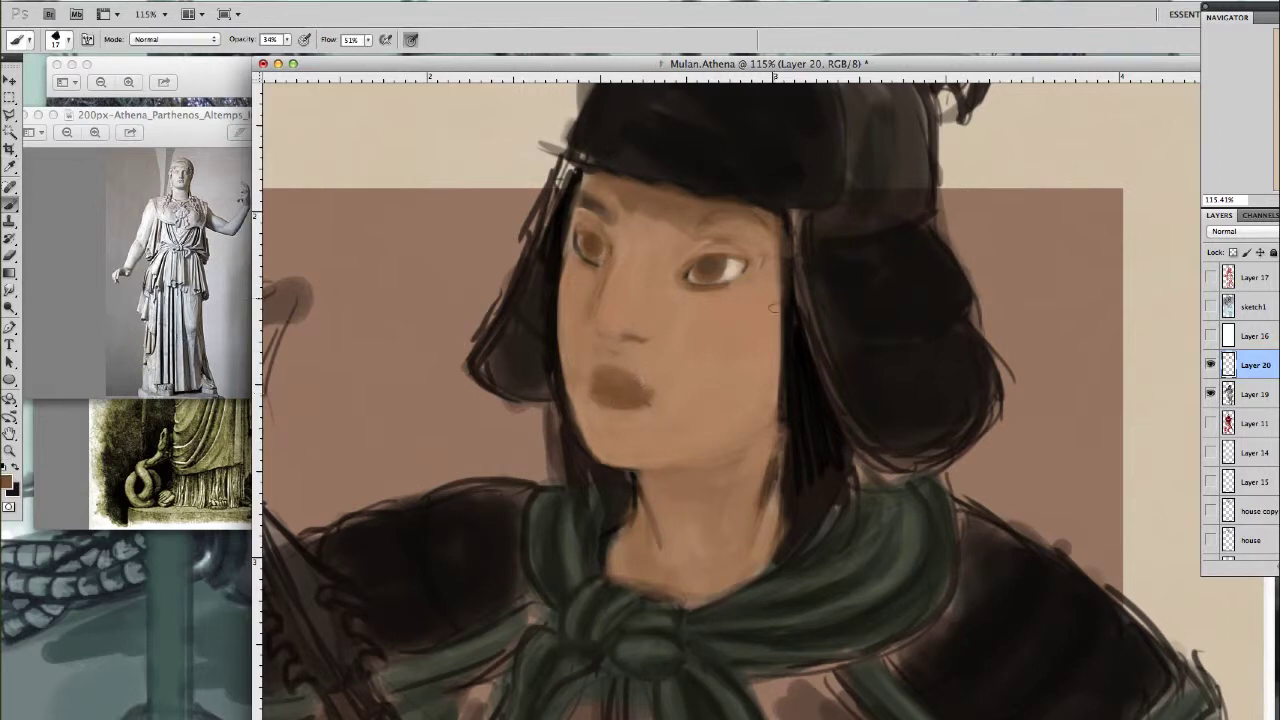
Sample brown from the iris, then darken the pupil and lower lid line of the near eye with a size 10 brush
{"action": "left_click", "coordinate": [708, 266], "text": "alt"}
{"action": "left_click", "coordinate": [708, 266]}
{"action": "scroll", "coordinate": [700, 267], "scroll_direction": "up", "scroll_amount": 5}
{"action": "left_click", "coordinate": [700, 267], "text": "alt"}
{"action": "left_click_drag", "start_coordinate": [668, 288], "coordinate": [760, 313]}
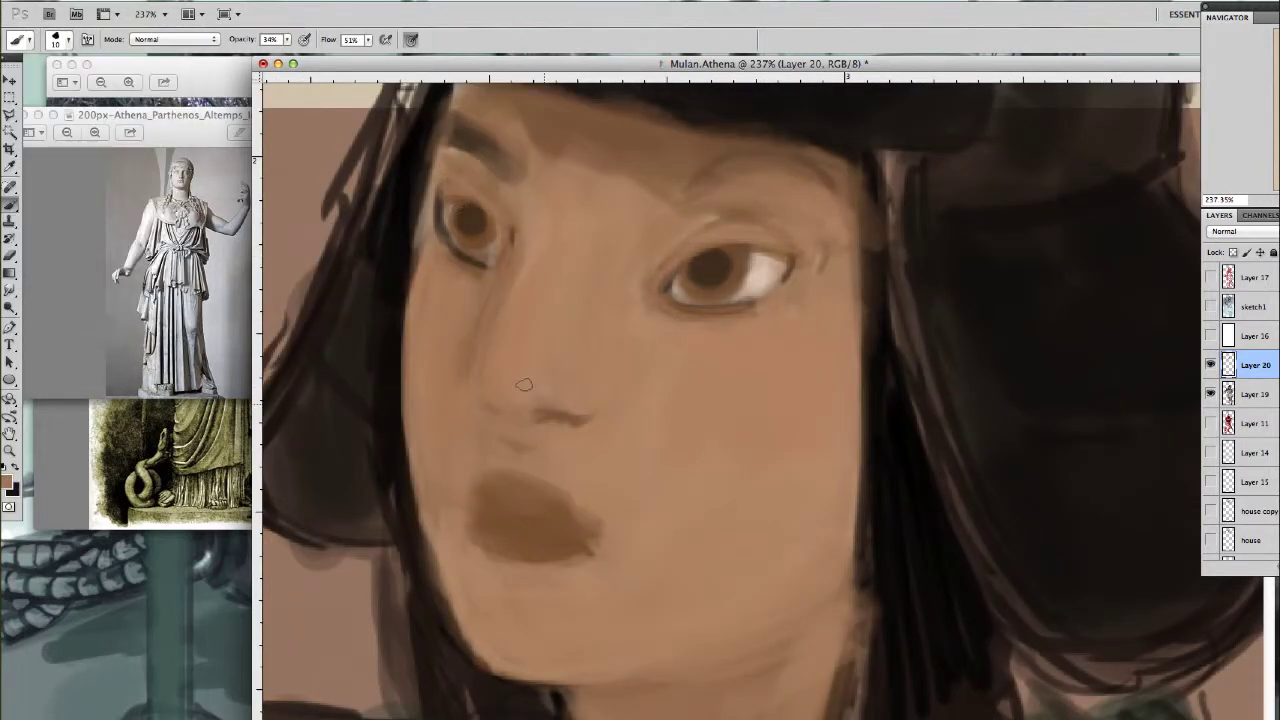
Sample tones from the face and refine the nose contour, the near eye and the upper lip
{"action": "left_click", "coordinate": [586, 366], "text": "alt"}
{"action": "left_click_drag", "start_coordinate": [507, 248], "coordinate": [485, 392]}
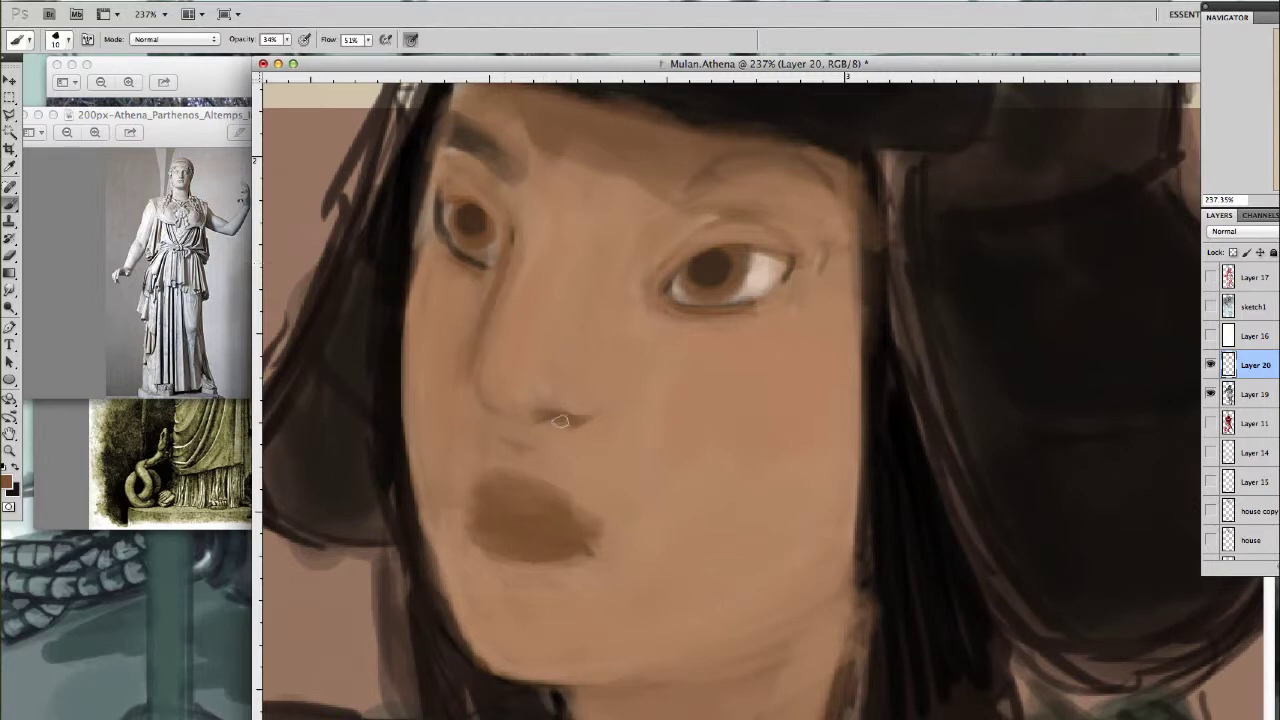
{"action": "mouse_move", "coordinate": [725, 263]}
{"action": "left_mouse_down"}
{"action": "mouse_move", "coordinate": [694, 261]}
{"action": "mouse_move", "coordinate": [678, 298]}
{"action": "left_mouse_up"}
{"action": "left_click", "coordinate": [486, 508], "text": "alt"}
{"action": "mouse_move", "coordinate": [486, 508]}
{"action": "left_mouse_down"}
{"action": "mouse_move", "coordinate": [583, 536]}
{"action": "mouse_move", "coordinate": [490, 501]}
{"action": "mouse_move", "coordinate": [497, 550]}
{"action": "mouse_move", "coordinate": [533, 550]}
{"action": "mouse_move", "coordinate": [492, 488]}
{"action": "mouse_move", "coordinate": [540, 505]}
{"action": "left_mouse_up"}
Choose a red foreground colour and paint the pompom on top of the hat
{"action": "key", "text": "z"}
{"action": "left_click_drag", "start_coordinate": [900, 578], "coordinate": [795, 578]}
{"action": "left_click_drag", "start_coordinate": [673, 453], "coordinate": [630, 371]}
{"action": "key", "text": "i"}
{"action": "left_click", "coordinate": [8, 483]}
{"action": "left_click", "coordinate": [716, 479]}
{"action": "key", "text": "b"}
{"action": "mouse_move", "coordinate": [892, 160]}
{"action": "left_mouse_down"}
{"action": "mouse_move", "coordinate": [928, 188]}
{"action": "mouse_move", "coordinate": [940, 245]}
{"action": "left_mouse_up"}
Sample a dark tone and paint over the sketch lines around the shoulder armour and scarf with a size 29 brush
{"action": "key", "text": "i"}
{"action": "left_click", "coordinate": [897, 487]}
{"action": "key", "text": "b"}
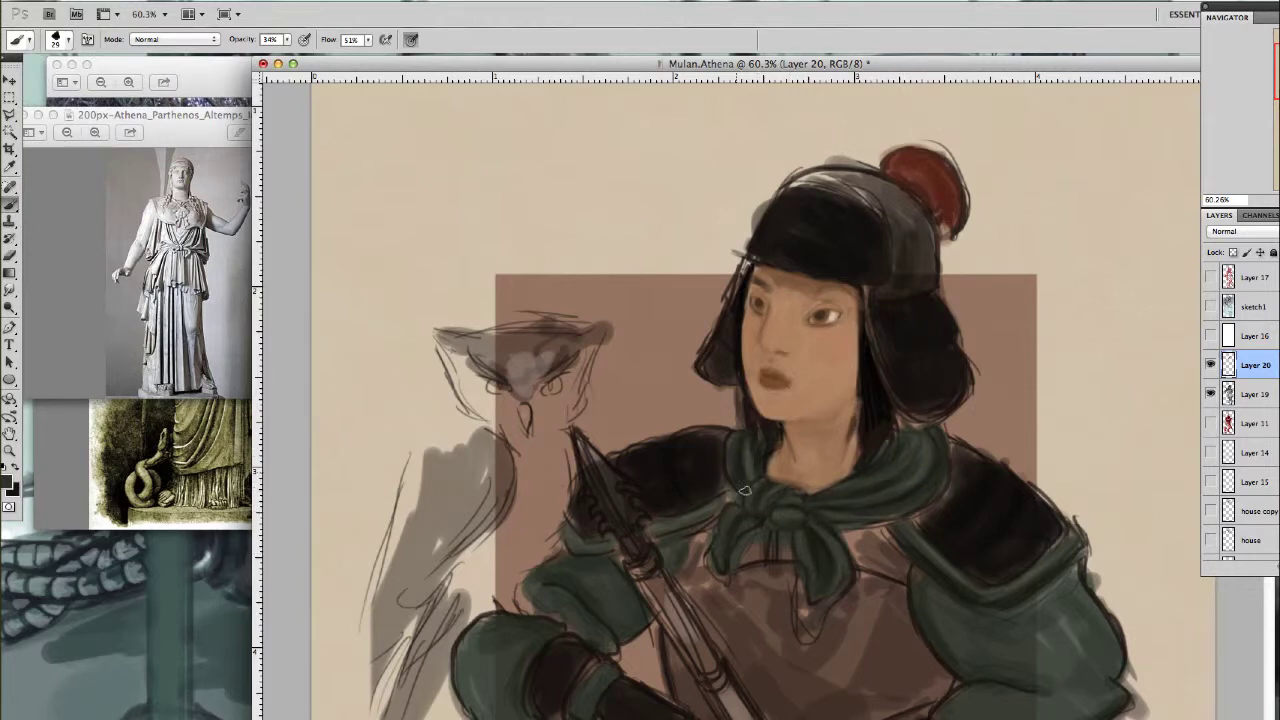
{"action": "left_click_drag", "start_coordinate": [915, 541], "coordinate": [585, 546]}
{"action": "left_click_drag", "start_coordinate": [733, 500], "coordinate": [735, 502]}
Sample a dark grey from the painting and shade the hat and the edge of its far ear flap
{"action": "key", "text": "i"}
{"action": "key", "text": "b"}
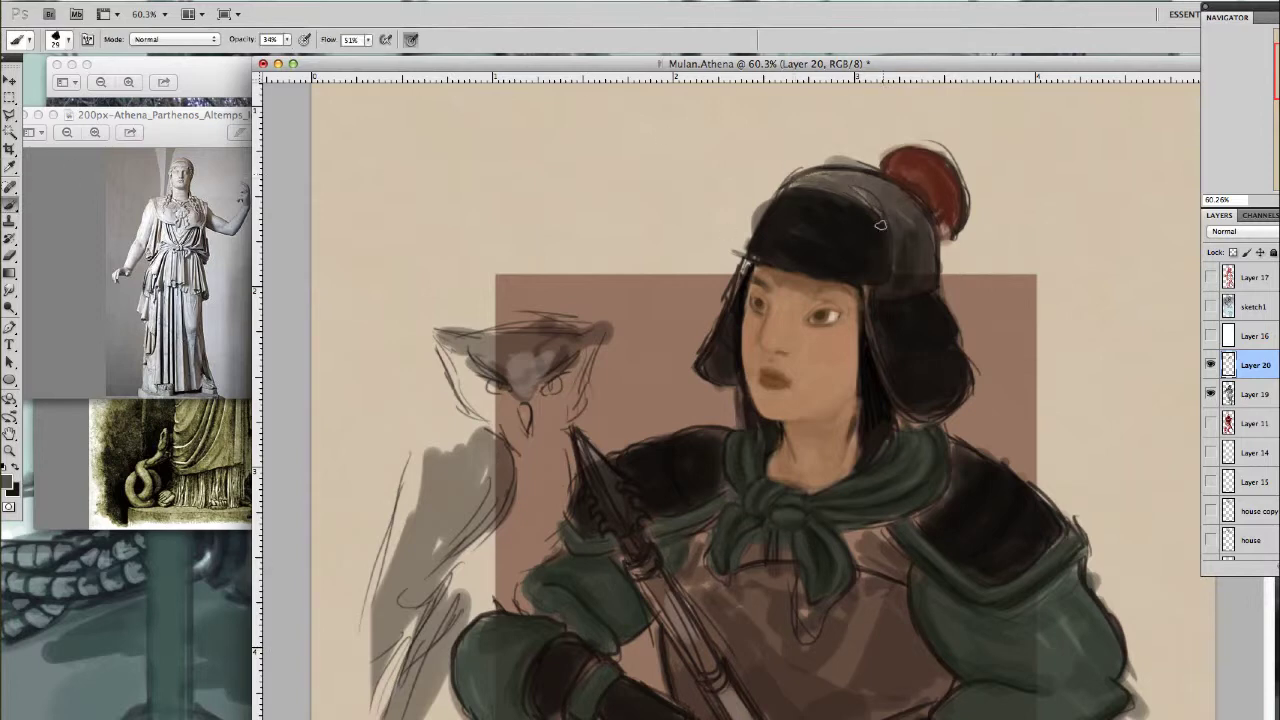
{"action": "left_click_drag", "start_coordinate": [745, 260], "coordinate": [700, 360]}
{"action": "key", "text": "z"}
{"action": "left_click", "coordinate": [868, 430], "text": "alt"}
{"action": "left_click", "coordinate": [868, 430]}
{"action": "key", "text": "b"}
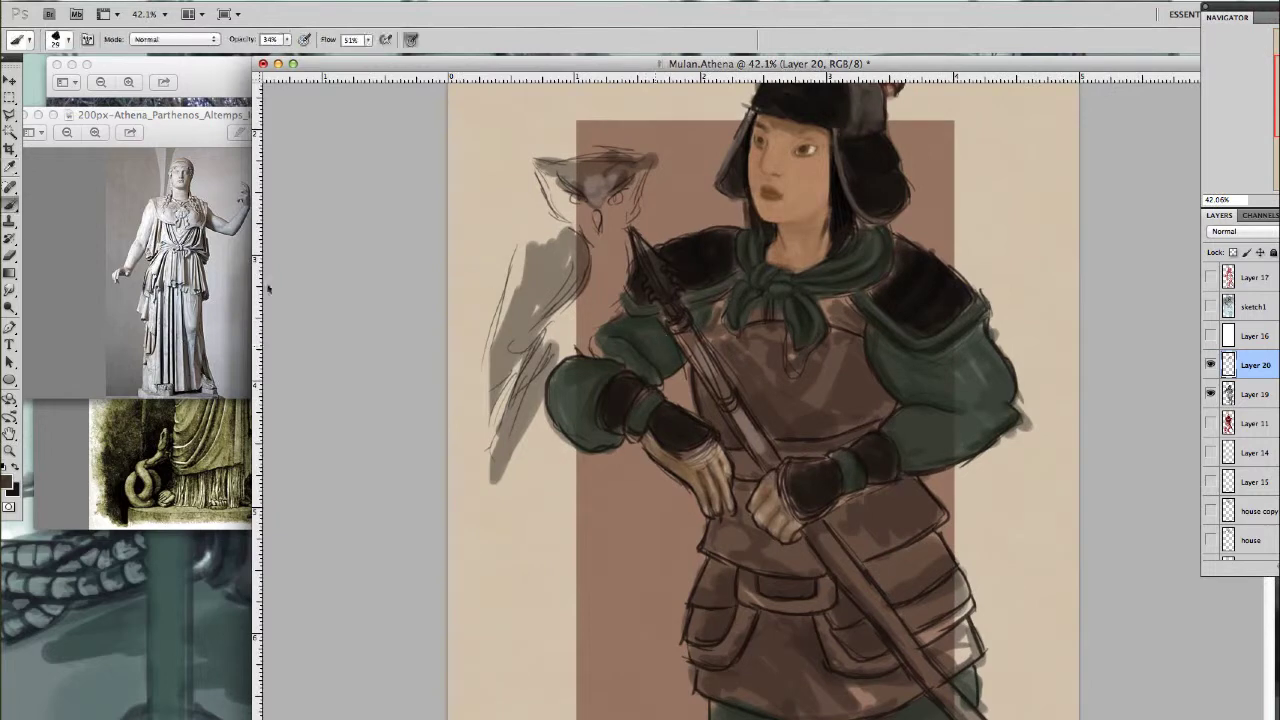
{"action": "key", "text": "z"}
{"action": "left_click", "coordinate": [816, 504], "text": "alt"}
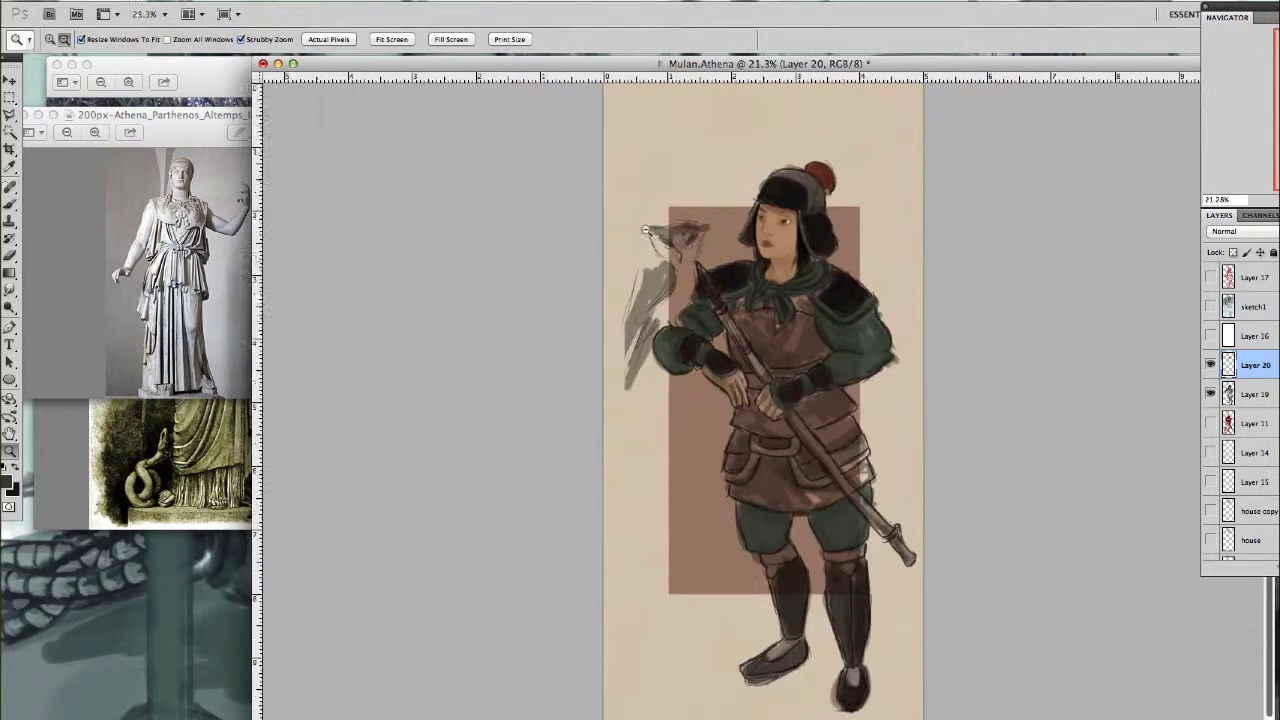